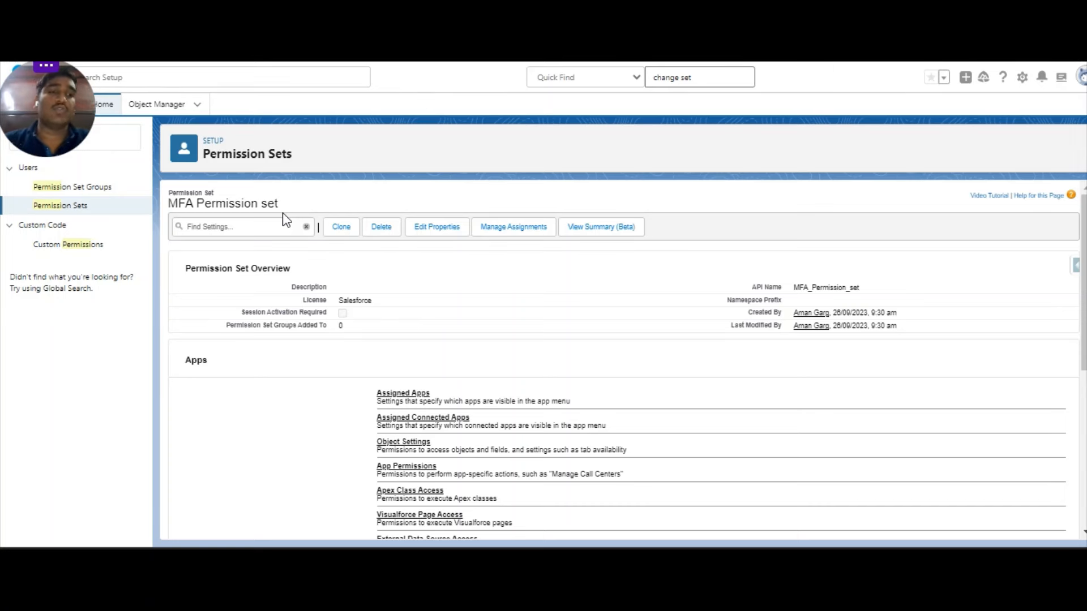
# From the Flows setup page, create a new Record-Triggered Flow.
pyautogui.click(118, 146)
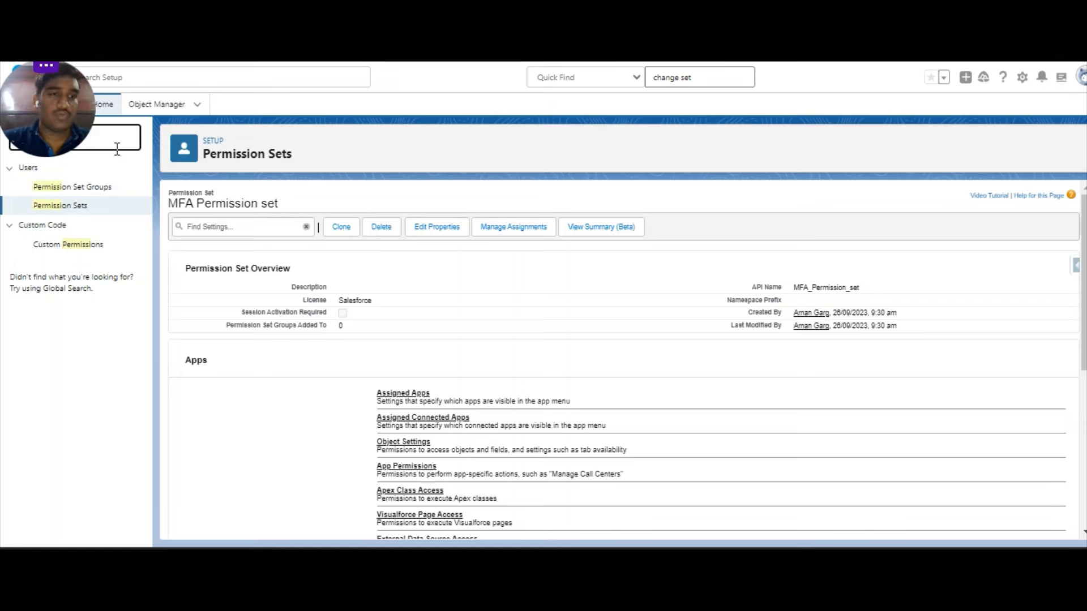
pyautogui.write('flow')
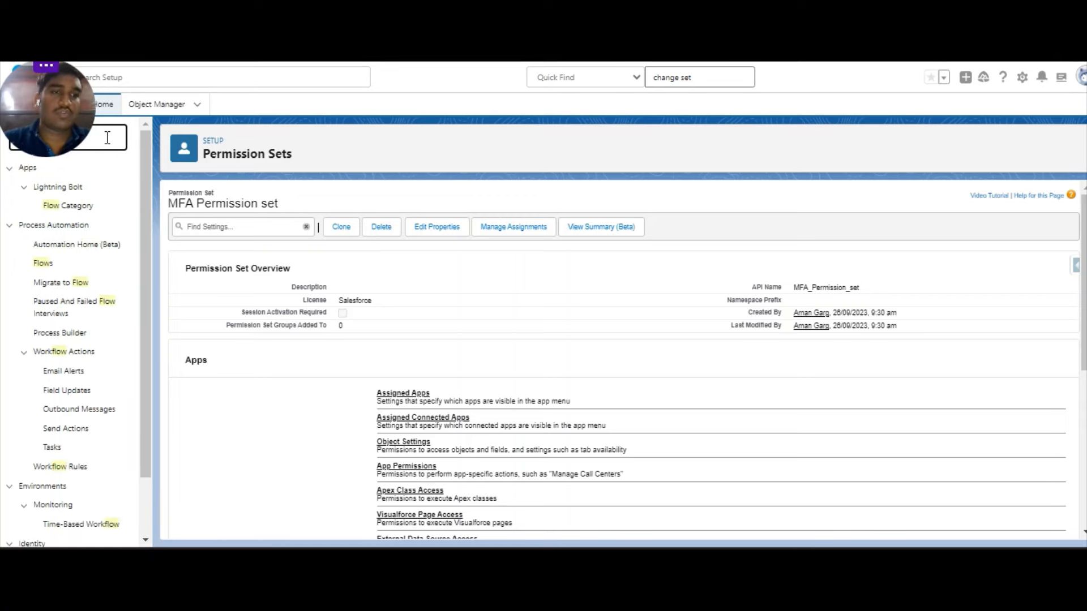
pyautogui.click(44, 265)
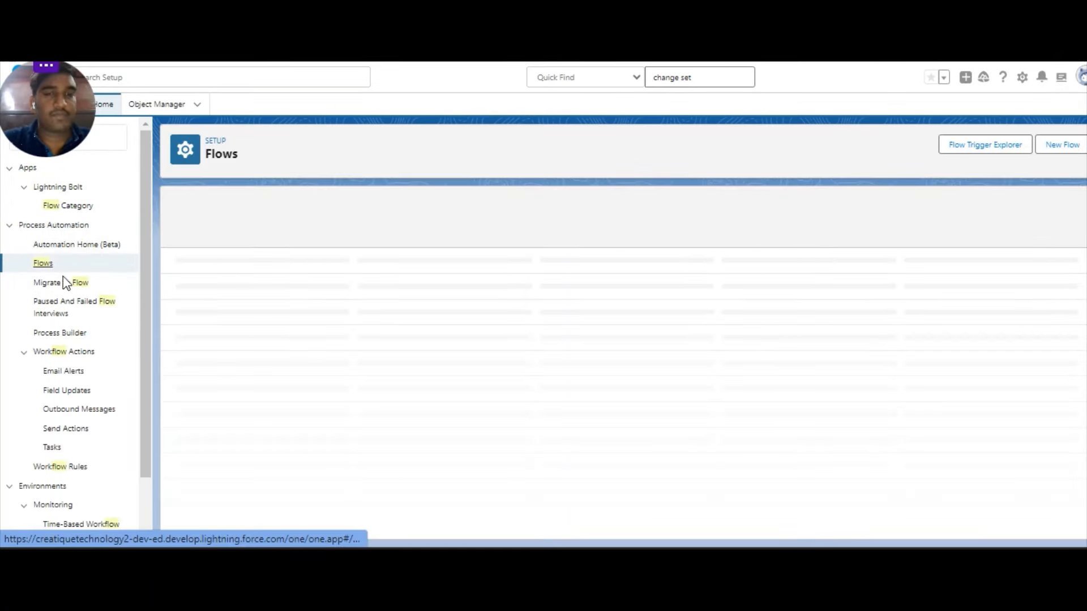
pyautogui.click(1051, 148)
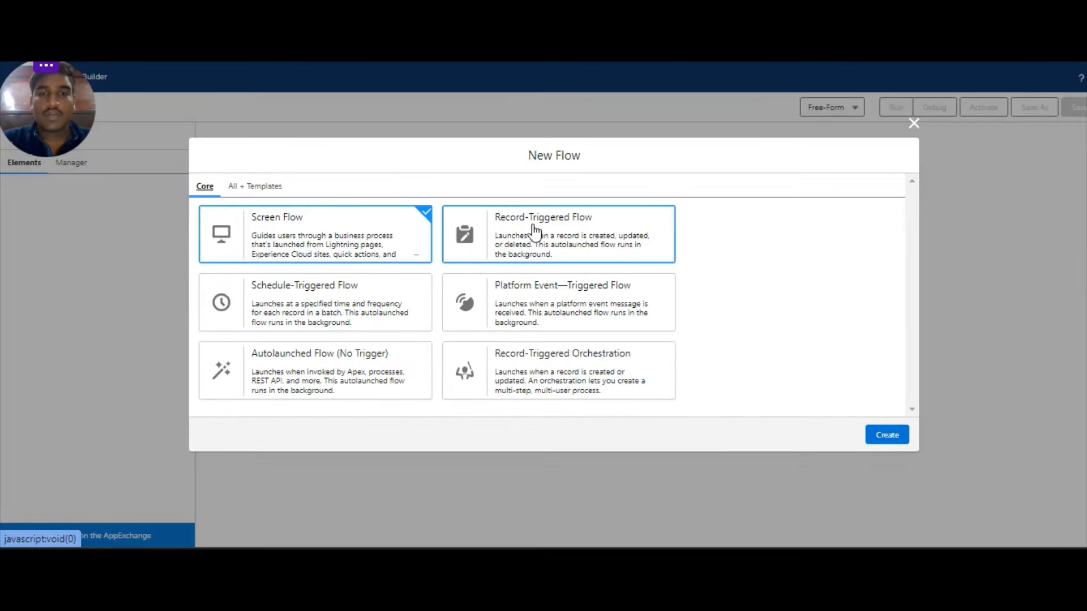
pyautogui.click(535, 232)
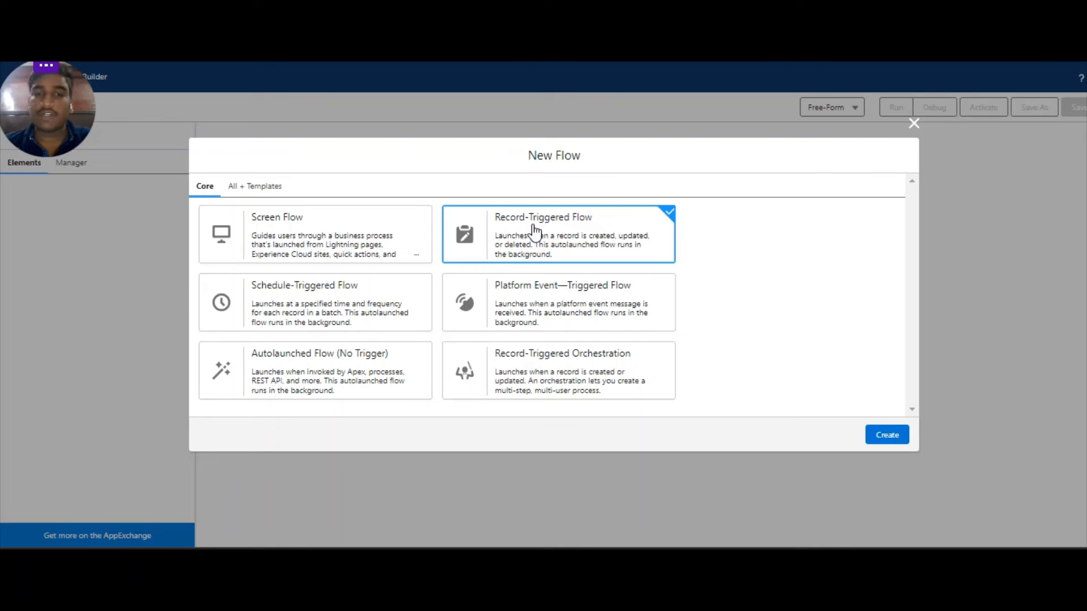
pyautogui.click(888, 436)
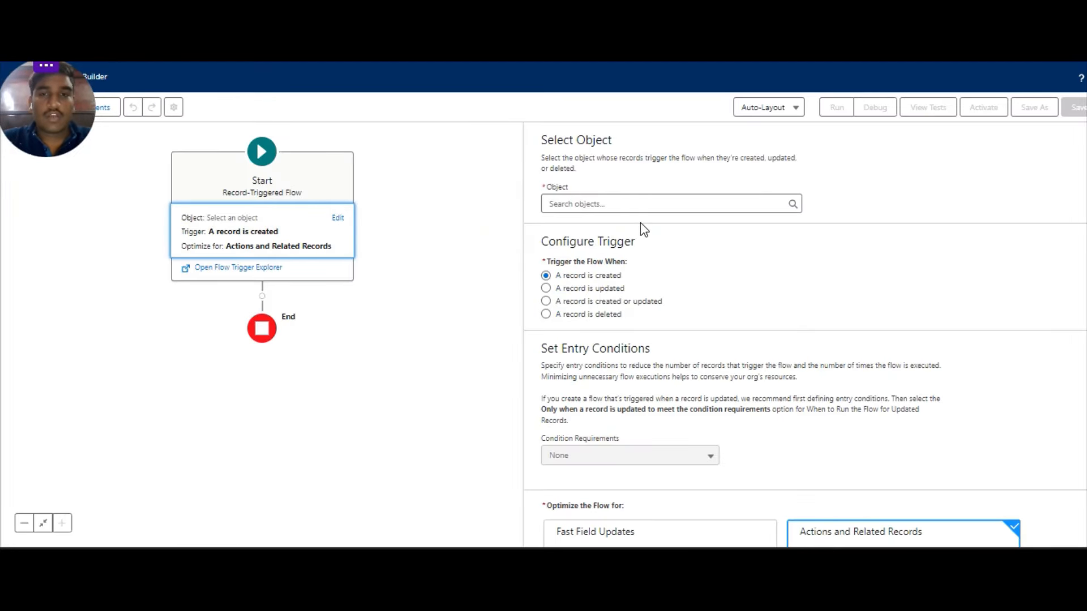
# Set the flow's triggering object to User.
pyautogui.click(640, 204)
pyautogui.write('user')
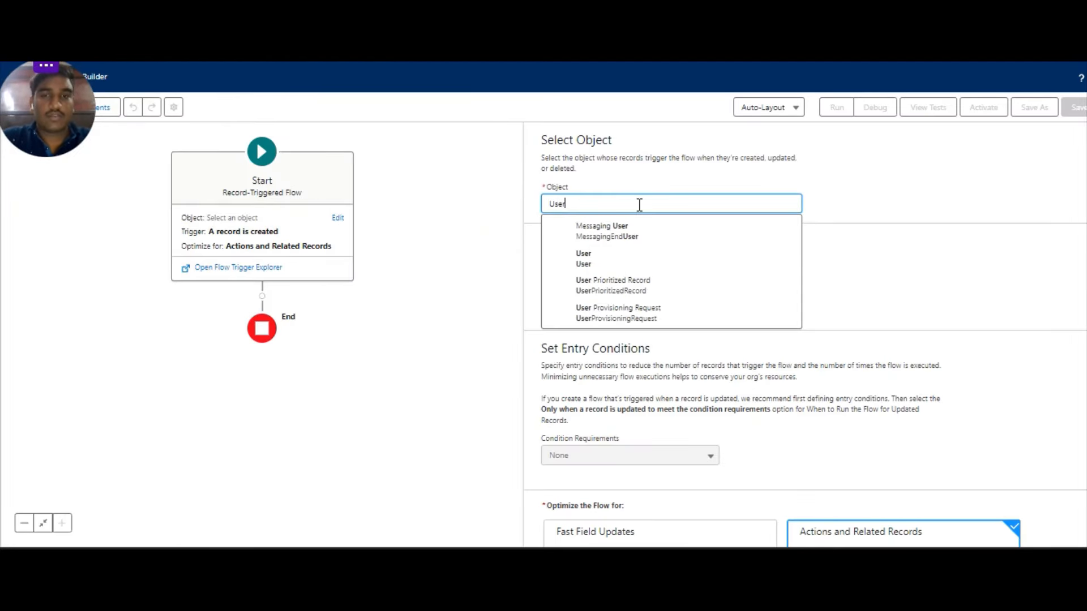
pyautogui.click(616, 260)
pyautogui.scroll(-1, 601, 301)
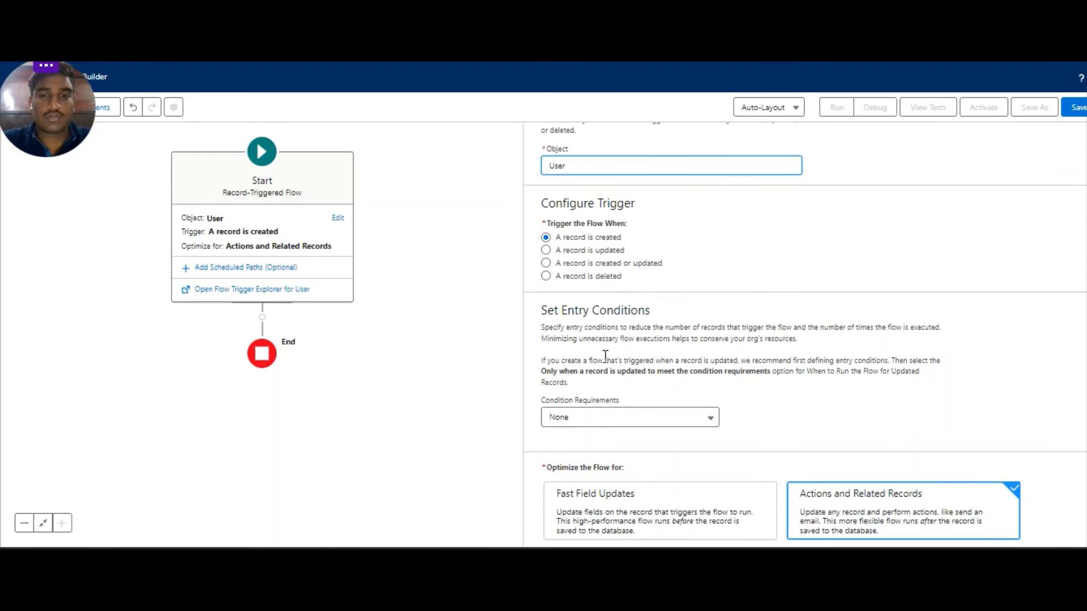
# Require all conditions met, with entry condition IsActive Equals True.
pyautogui.click(598, 420)
pyautogui.click(607, 327)
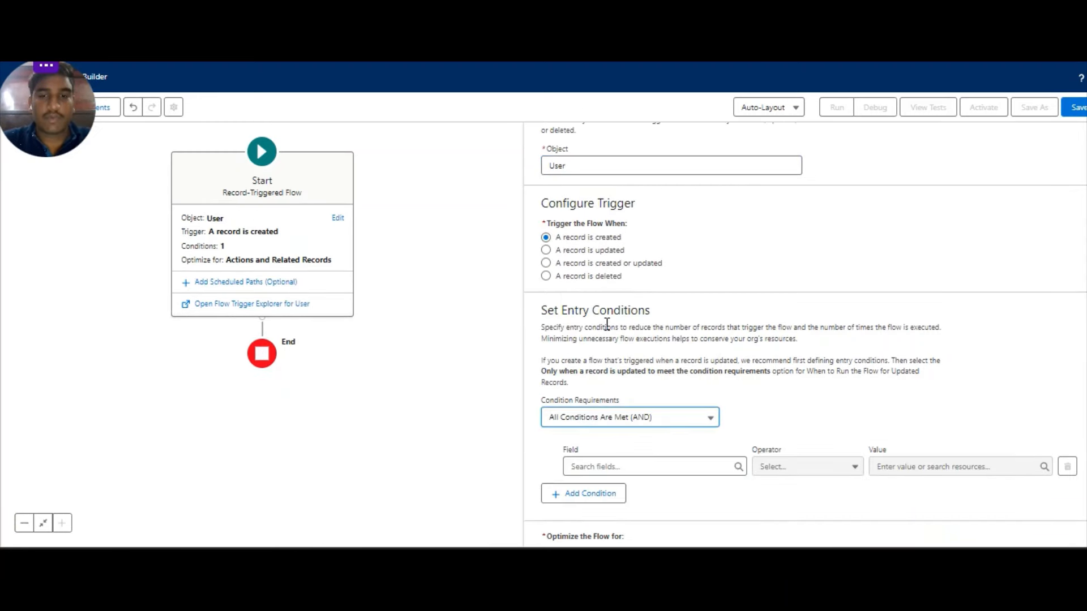
pyautogui.scroll(-2, 607, 325)
pyautogui.click(622, 367)
pyautogui.write('isac')
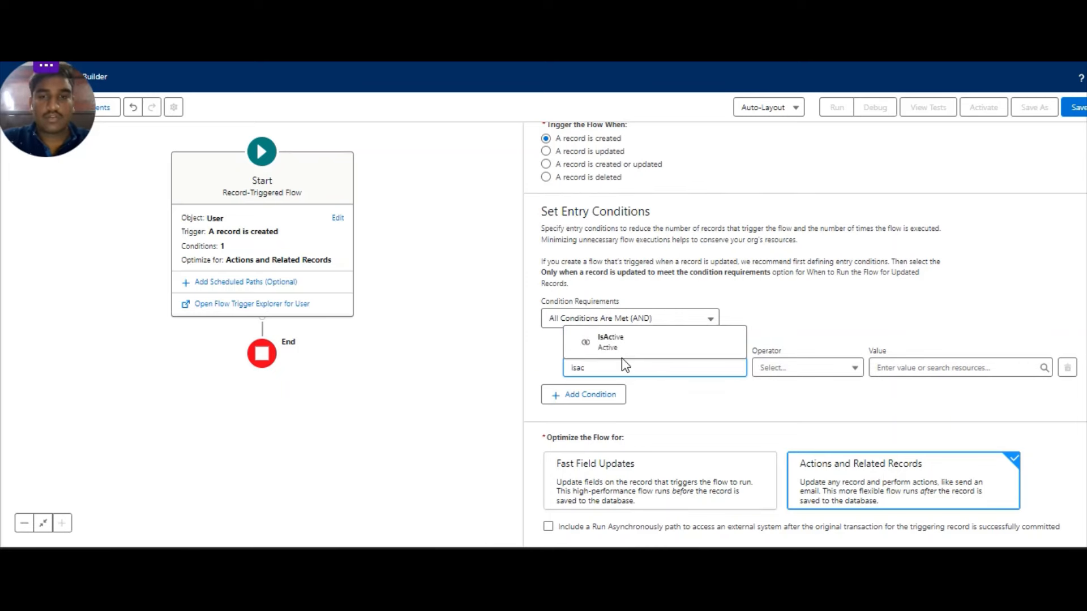
pyautogui.click(621, 346)
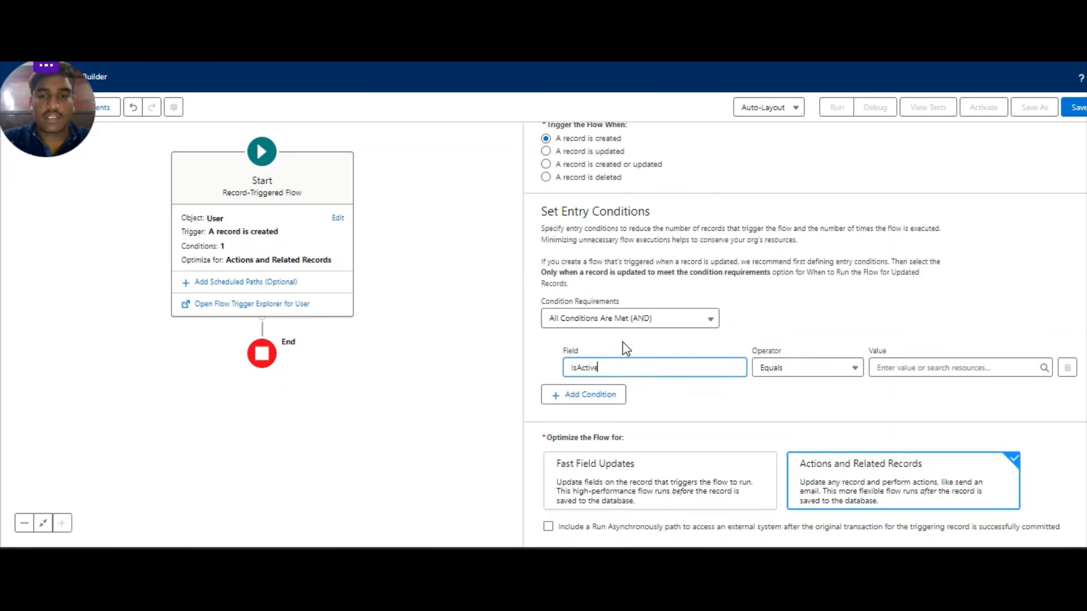
pyautogui.click(900, 368)
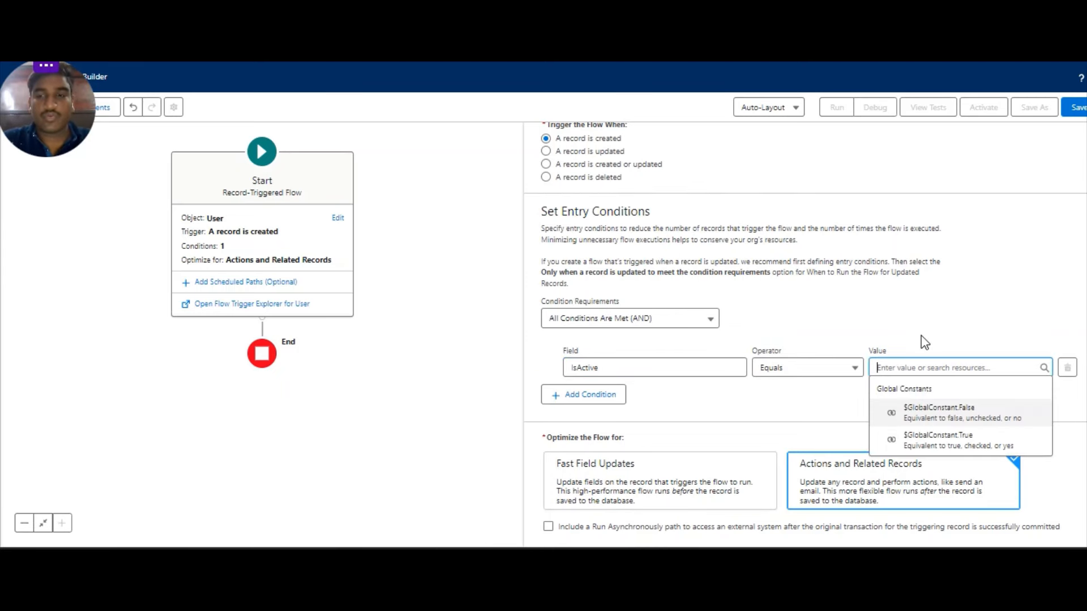
pyautogui.click(926, 419)
pyautogui.scroll(3, 929, 450)
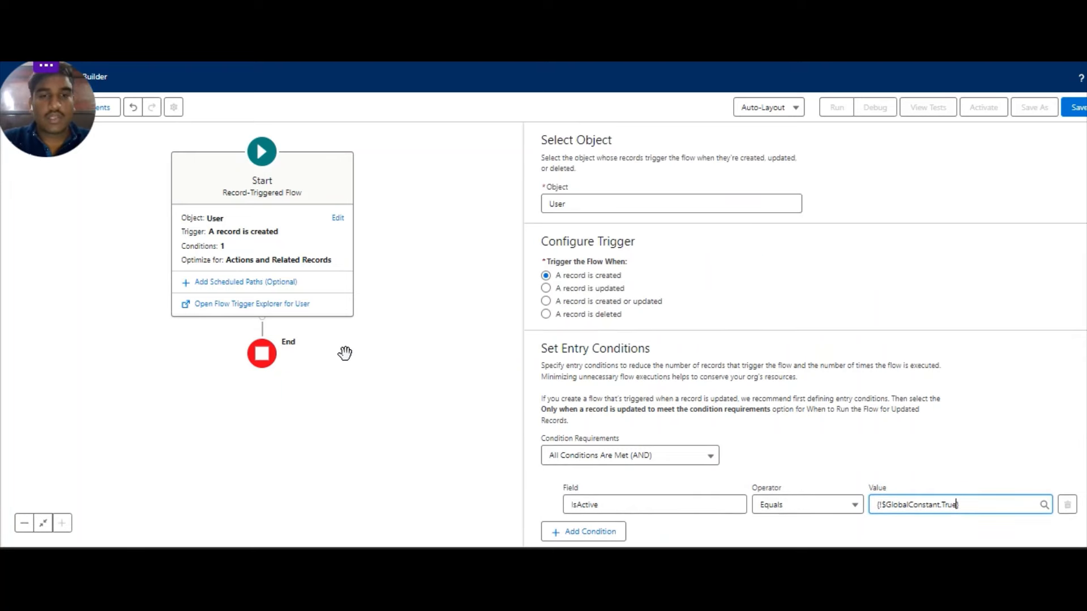
pyautogui.click(493, 349)
pyautogui.scroll(-2, 715, 308)
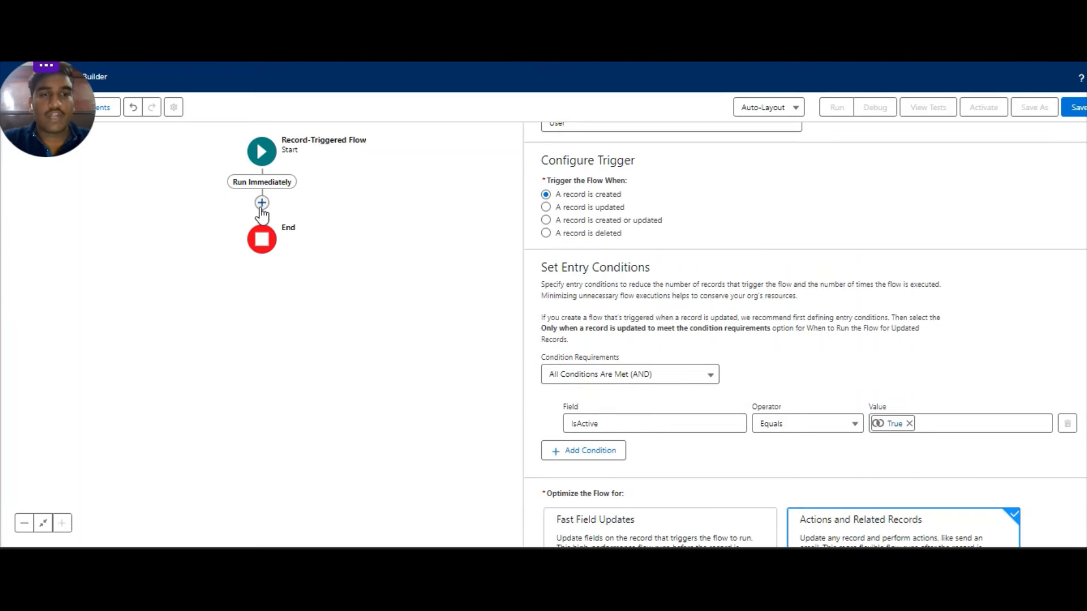
# Add a Get Records element 'Get the Permission Set' that retrieves Permission Set records.
pyautogui.click(262, 204)
pyautogui.write('g')
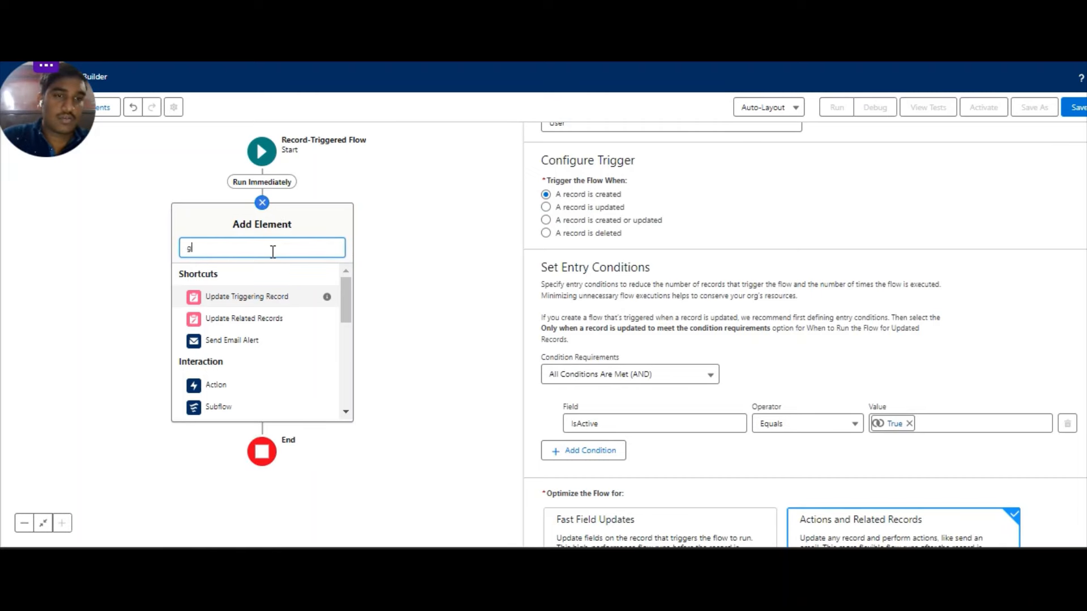
pyautogui.write('et')
pyautogui.press('Return')
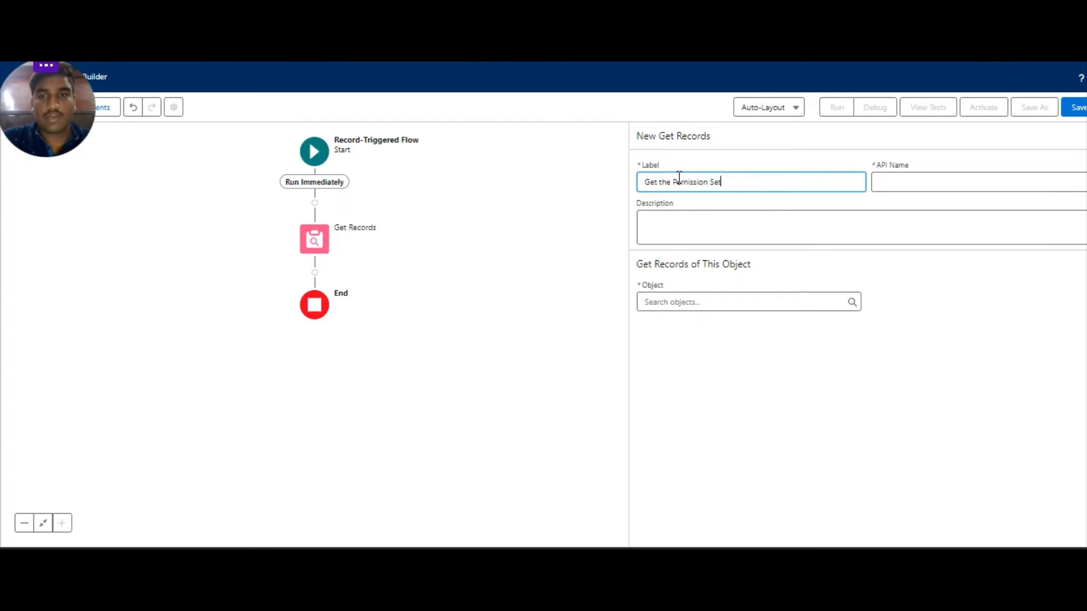
pyautogui.press('Tab')
pyautogui.press('Tab')
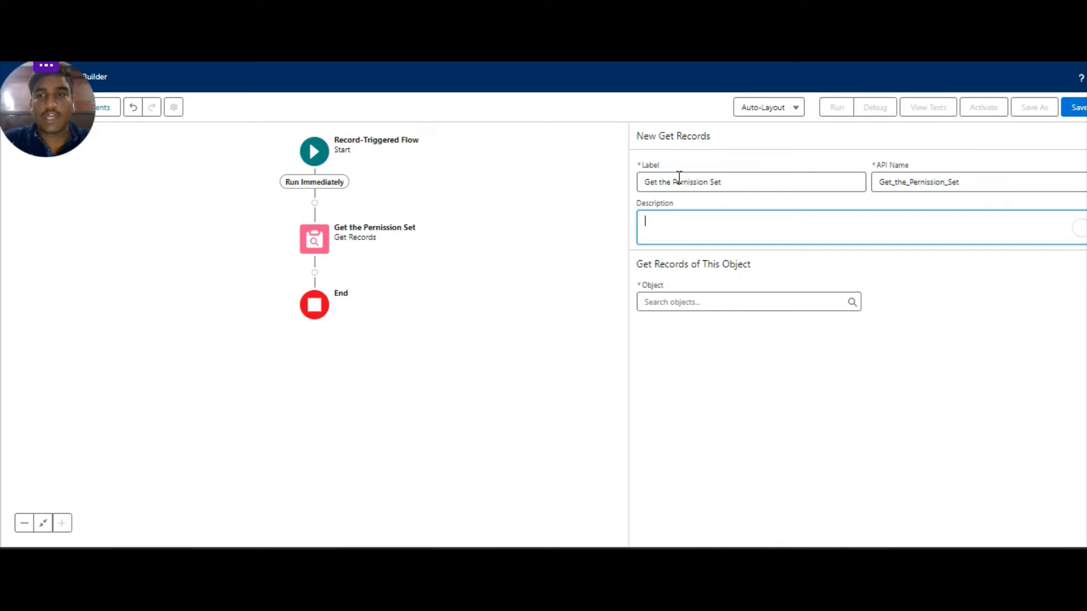
pyautogui.click(674, 296)
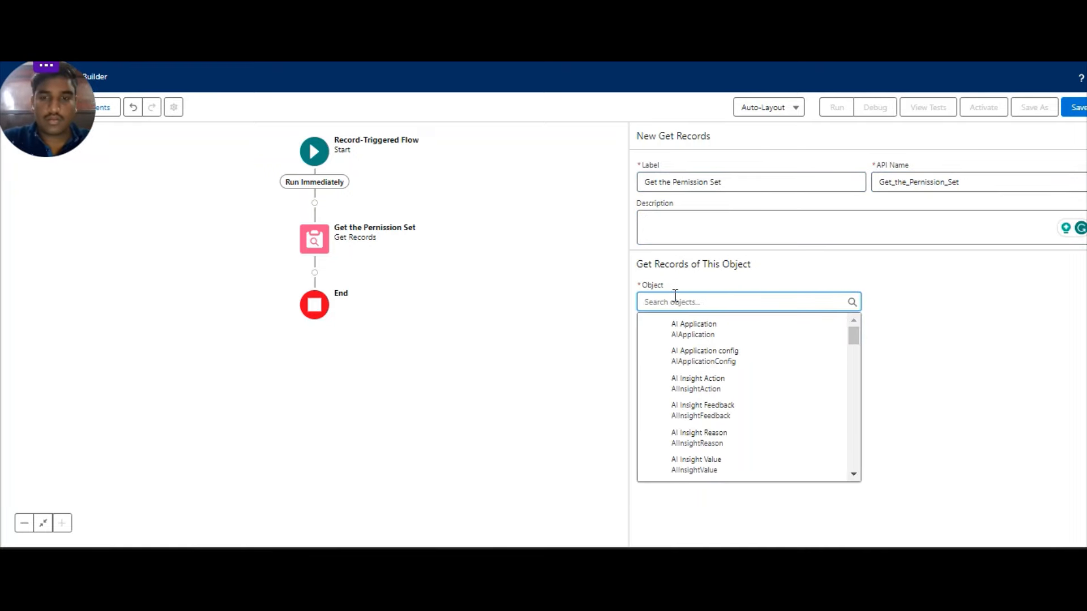
pyautogui.write('per')
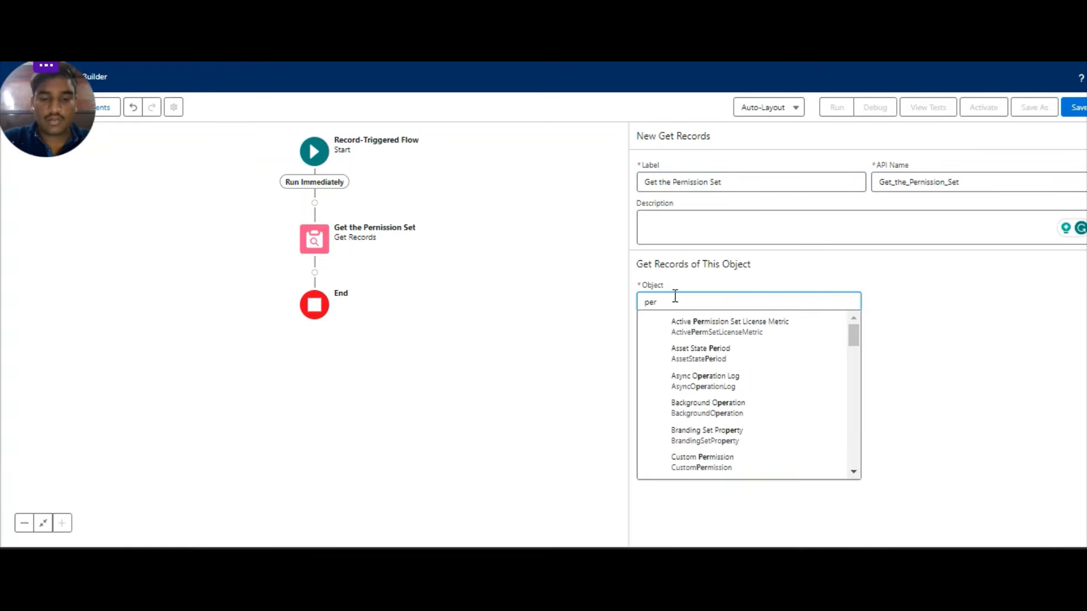
pyautogui.write('missio')
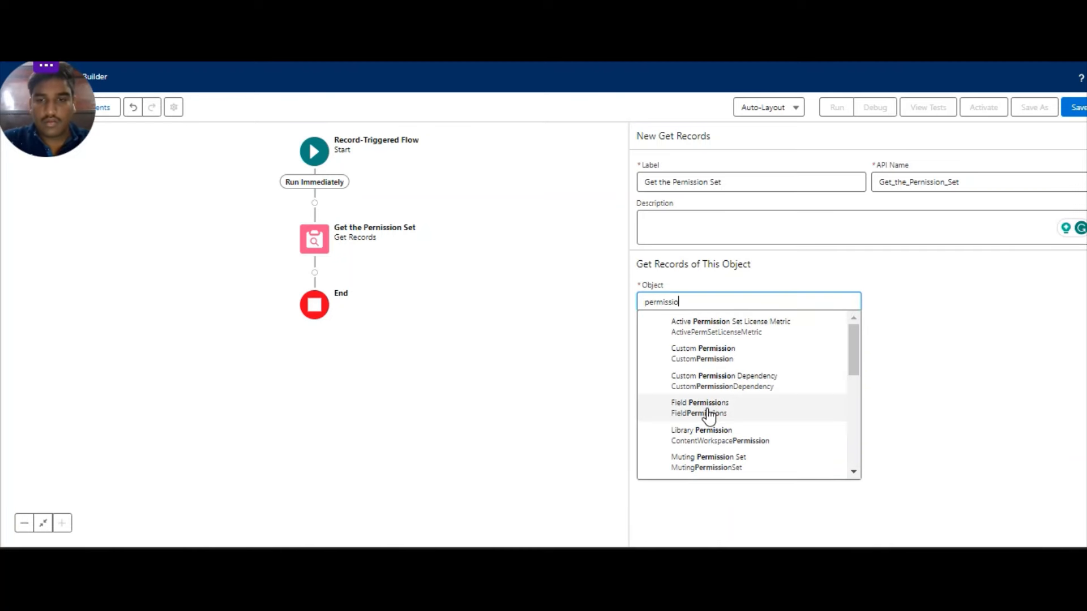
pyautogui.scroll(-1, 708, 413)
pyautogui.click(703, 458)
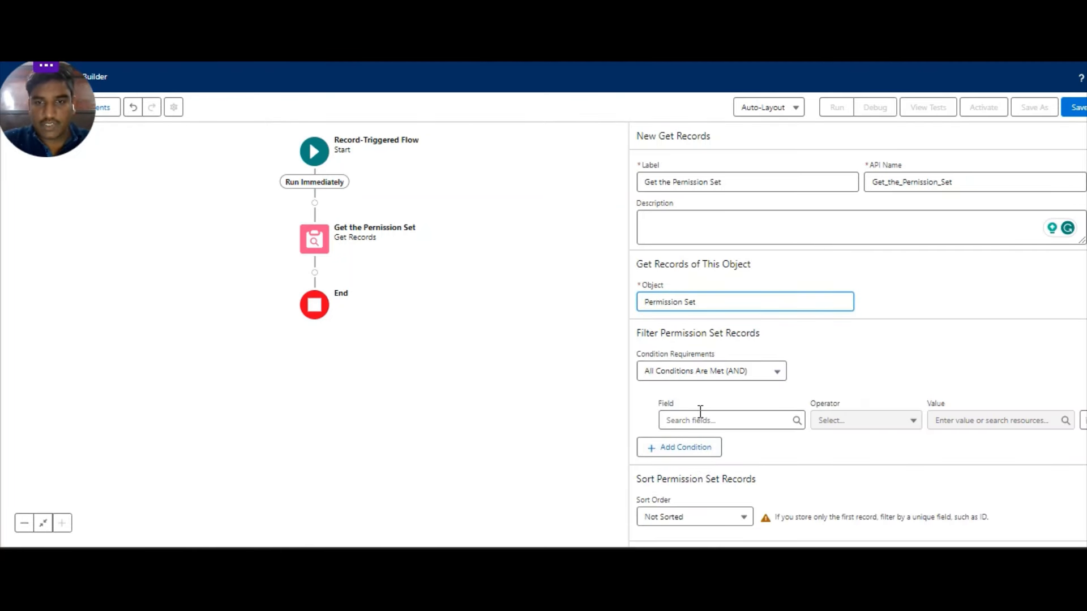
# Search the filter's field list for 'nam' to find the Name field.
pyautogui.click(700, 420)
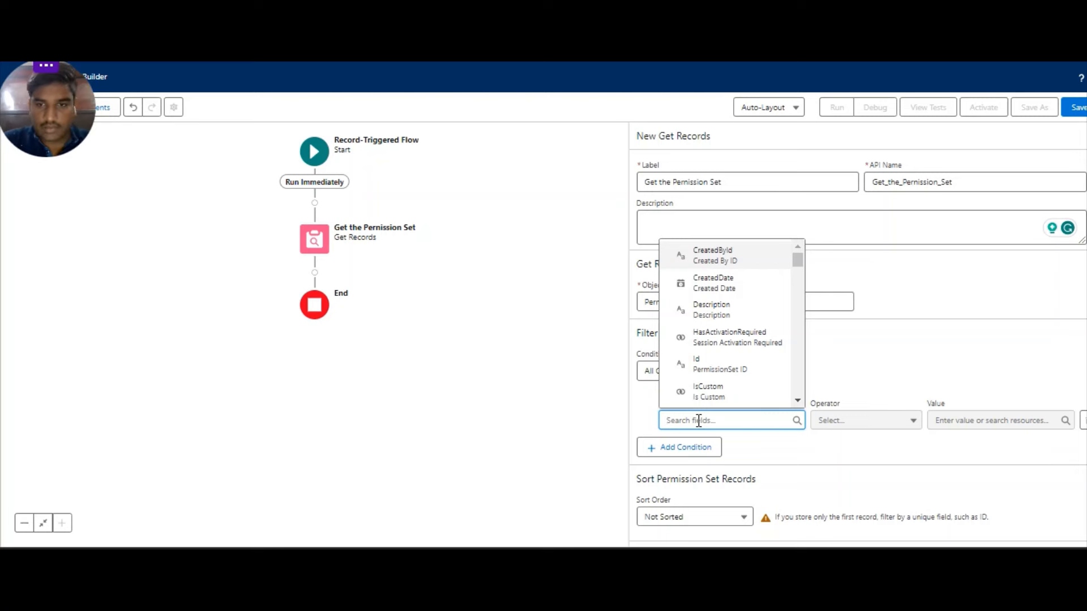
pyautogui.scroll(-1, 719, 341)
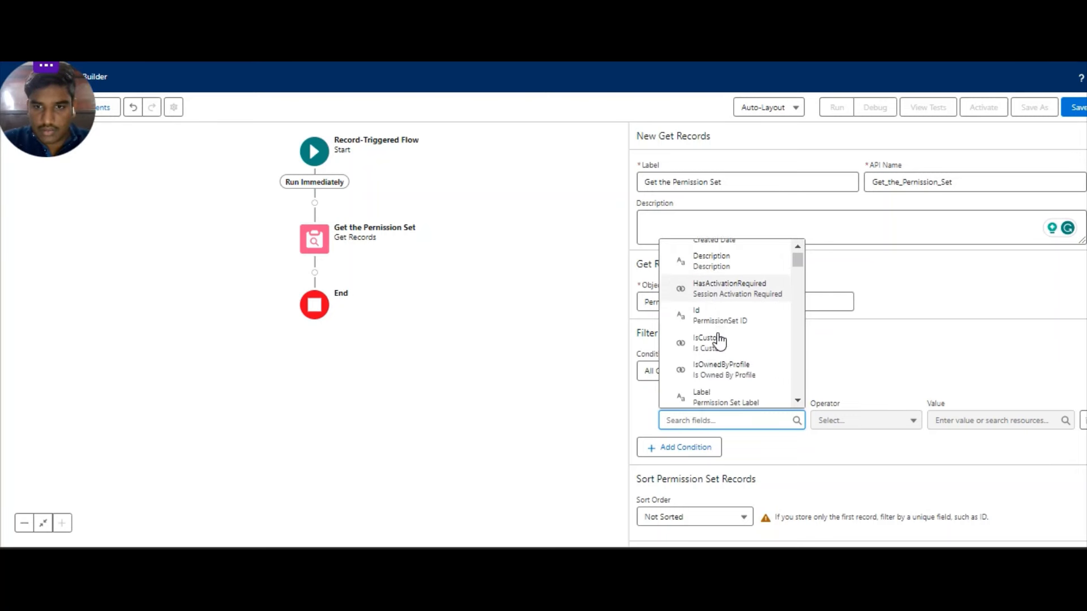
pyautogui.scroll(-3, 719, 340)
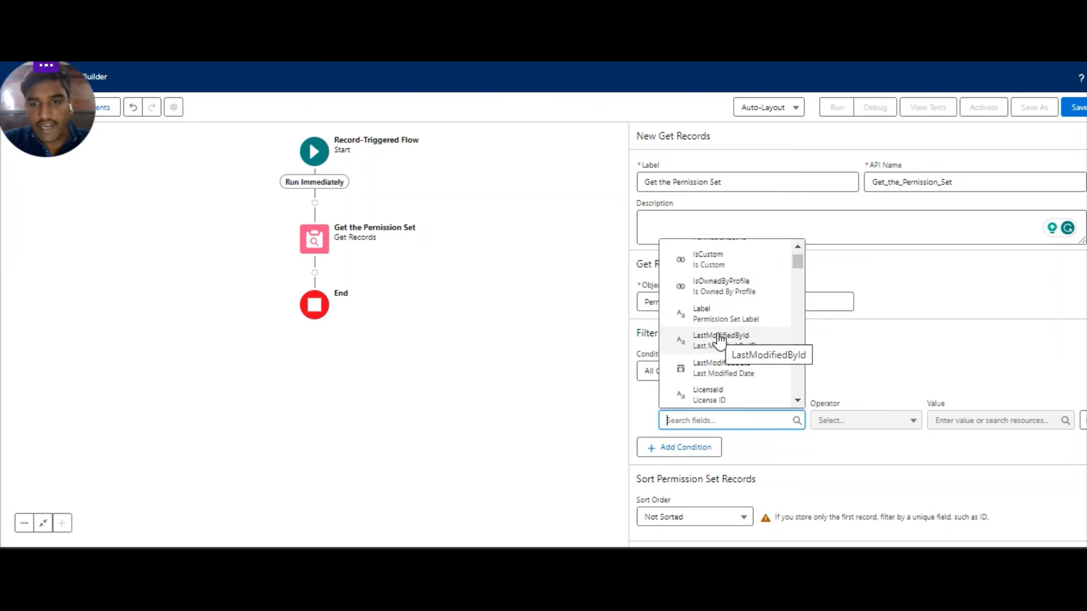
pyautogui.scroll(-2, 719, 340)
pyautogui.scroll(-2, 718, 343)
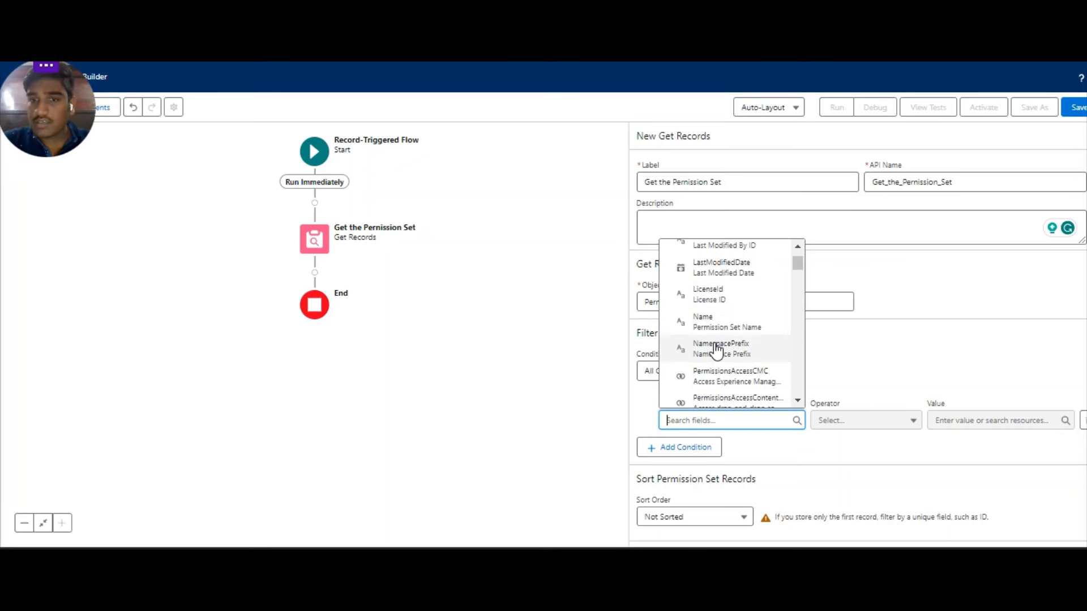
pyautogui.scroll(-1, 716, 349)
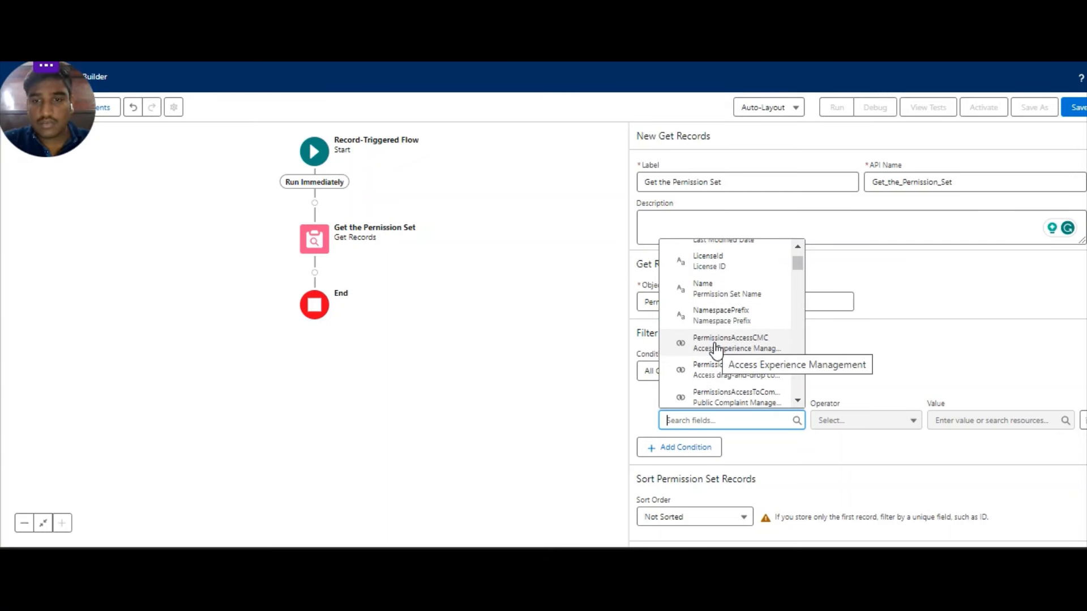
pyautogui.scroll(-4, 717, 349)
pyautogui.scroll(5, 717, 349)
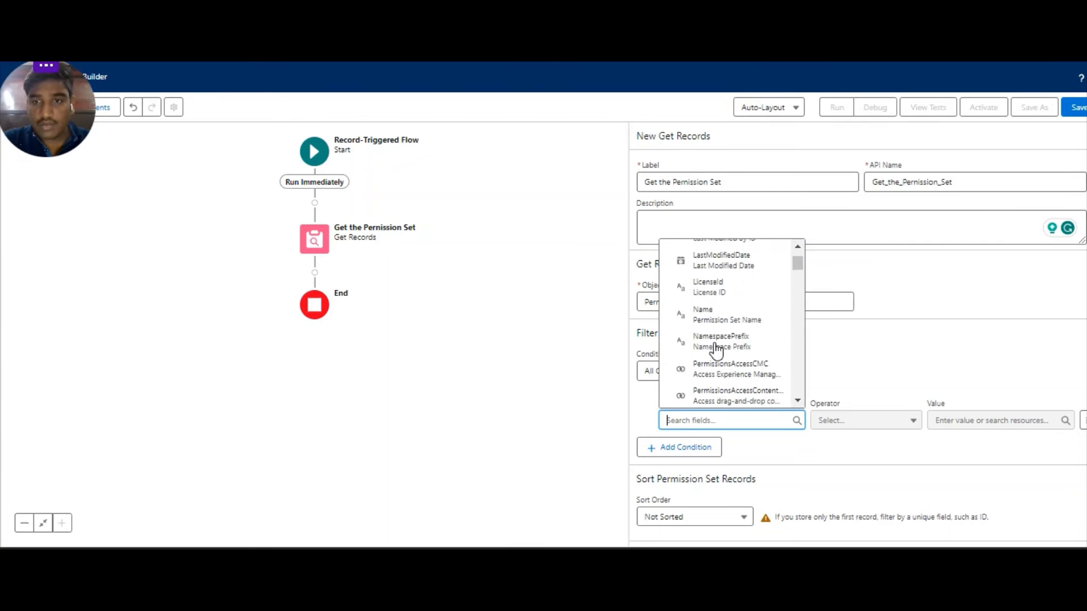
pyautogui.scroll(5, 717, 348)
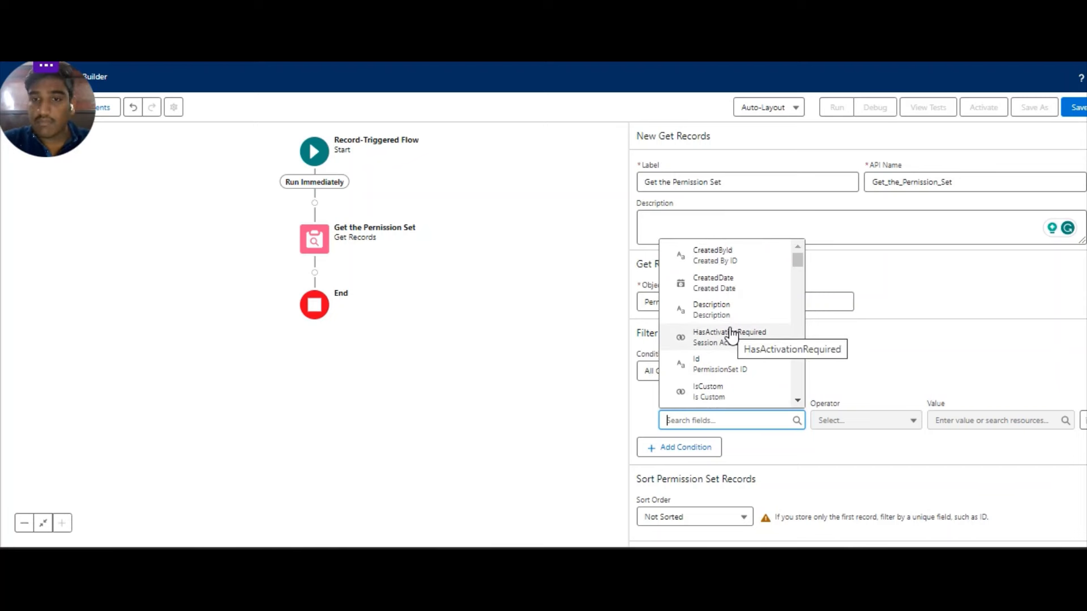
pyautogui.scroll(-2, 710, 364)
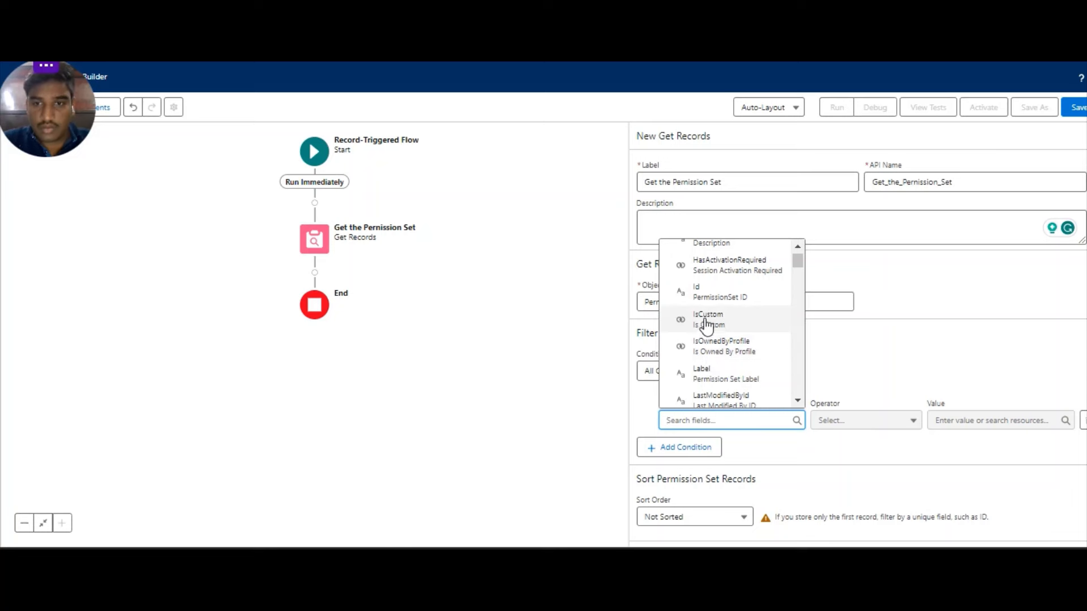
pyautogui.write('nam')
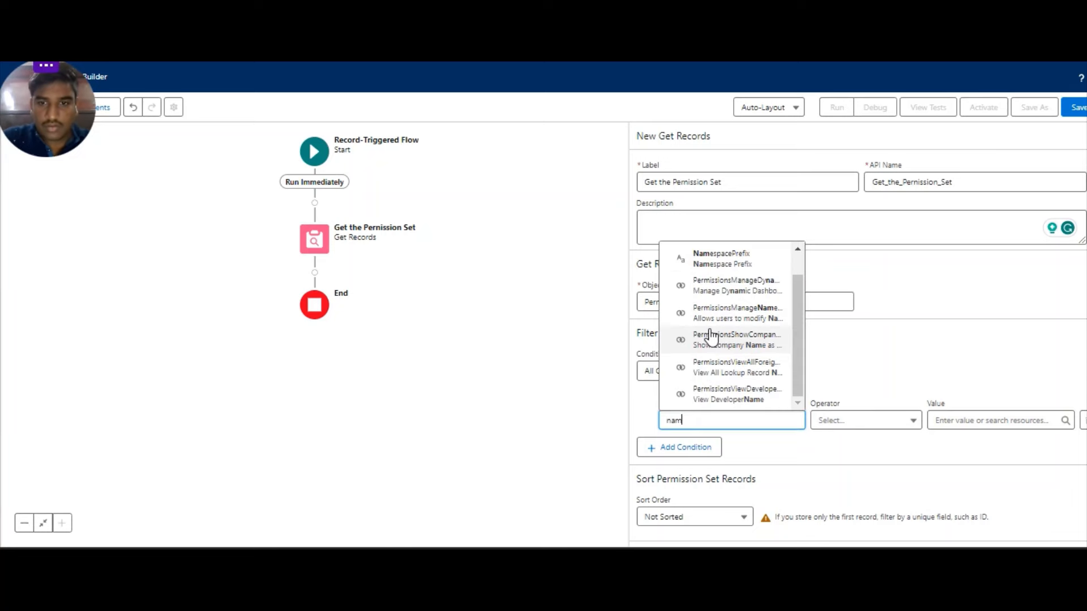
pyautogui.scroll(-1, 729, 312)
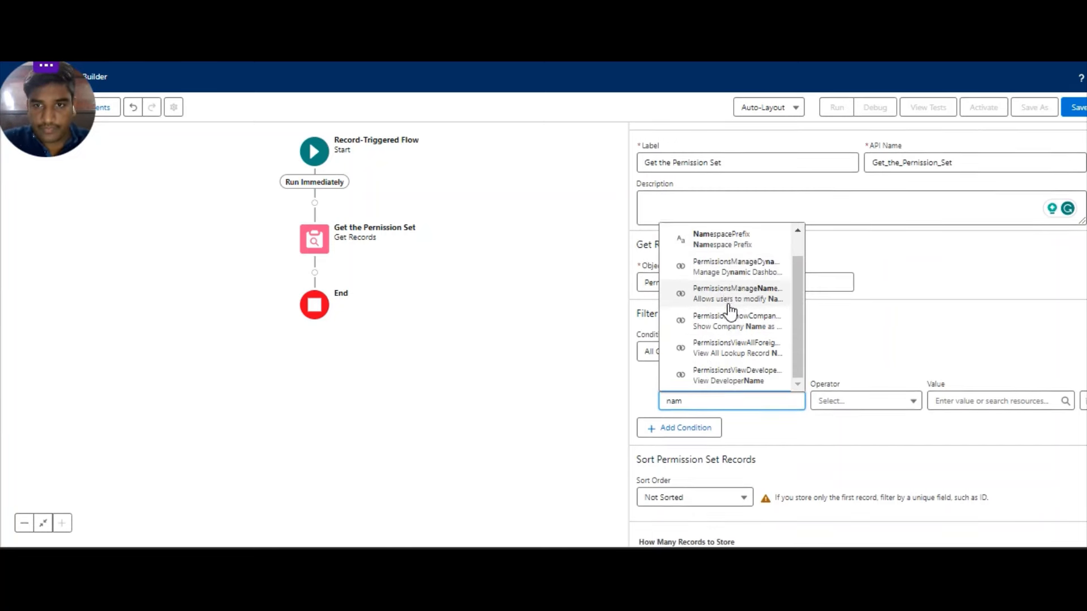
pyautogui.scroll(1, 731, 310)
pyautogui.rightClick(730, 266)
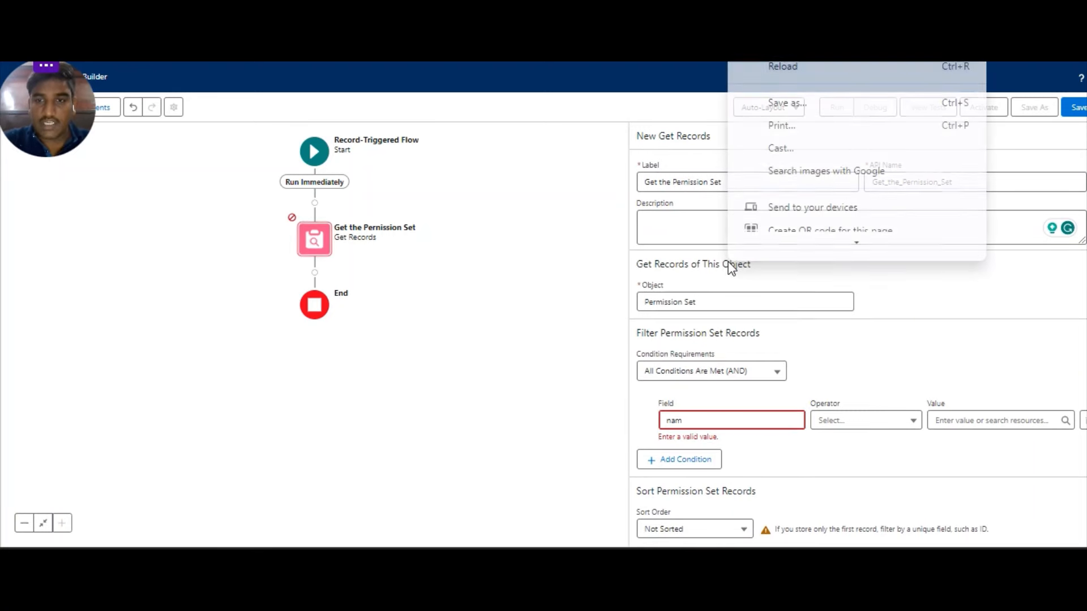
pyautogui.click(727, 422)
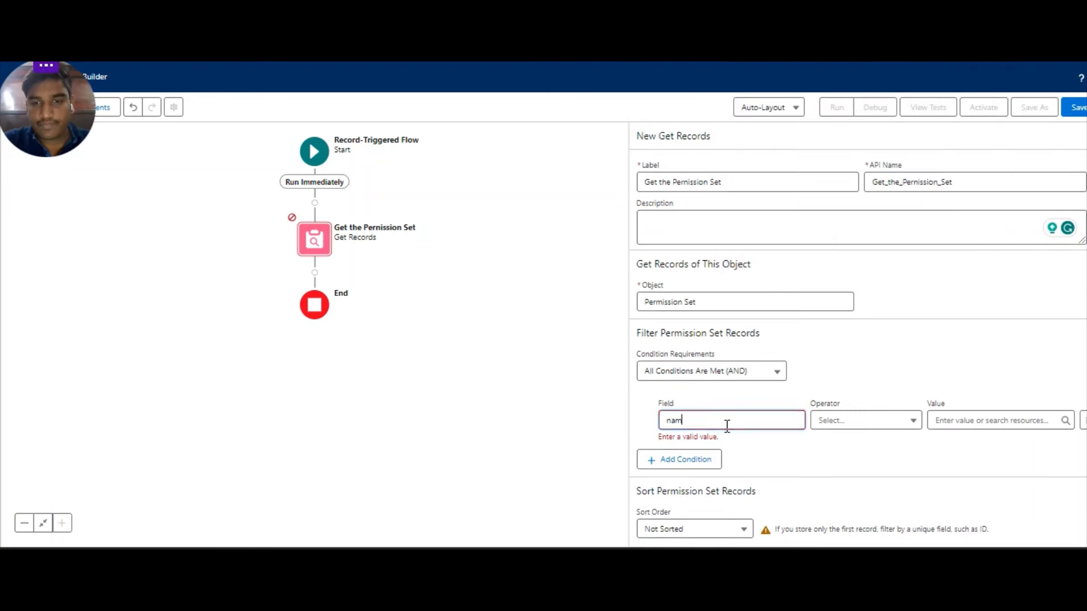
# Pick Name as the filter field, then select MFA Permission set's API name MFA_Permission_set.
pyautogui.click(706, 262)
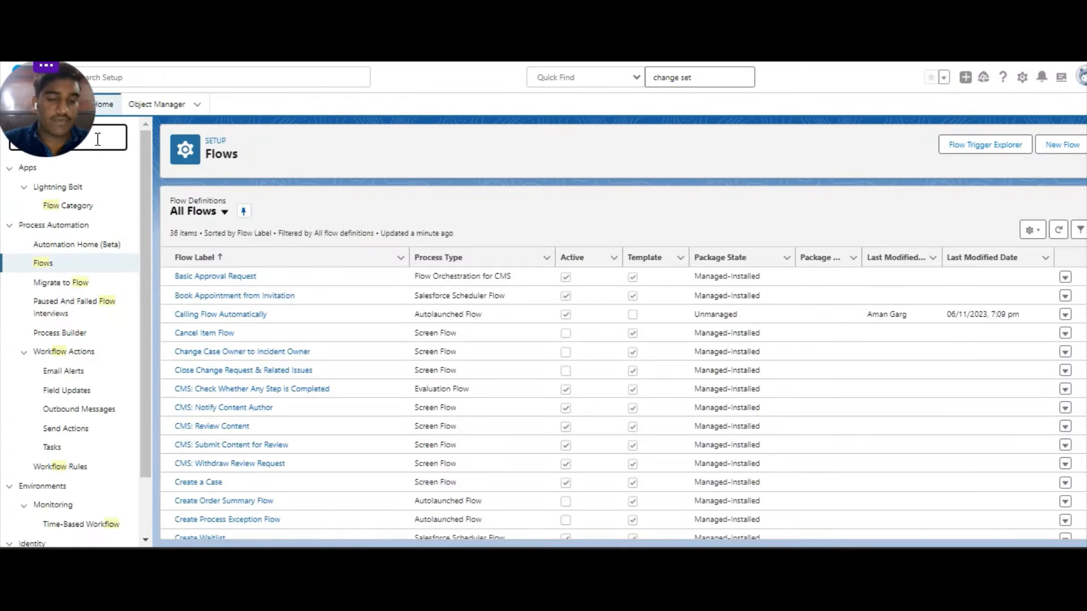
pyautogui.write('permission')
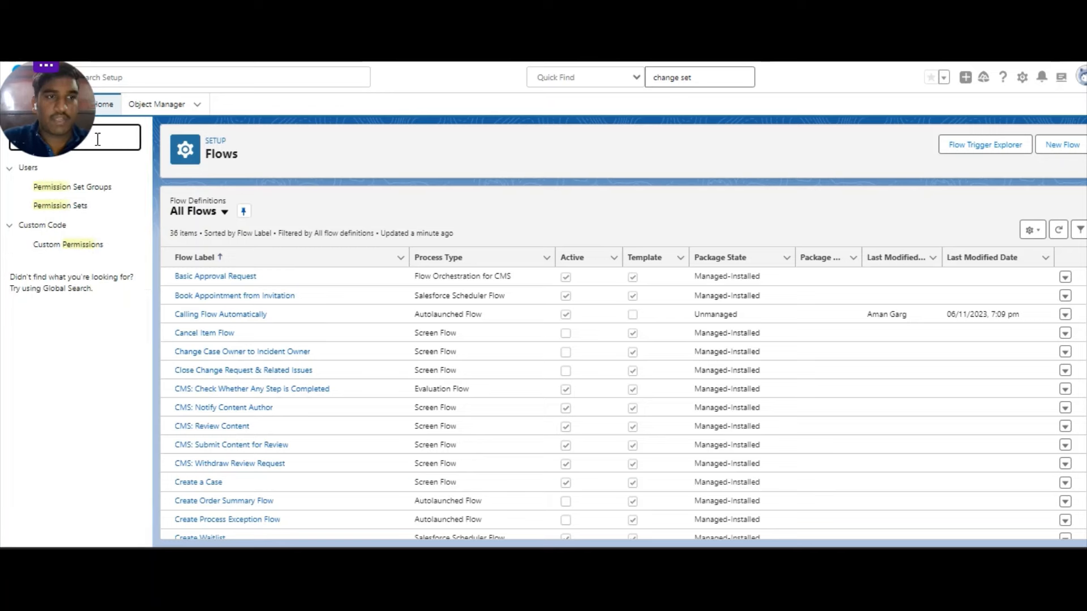
pyautogui.click(78, 208)
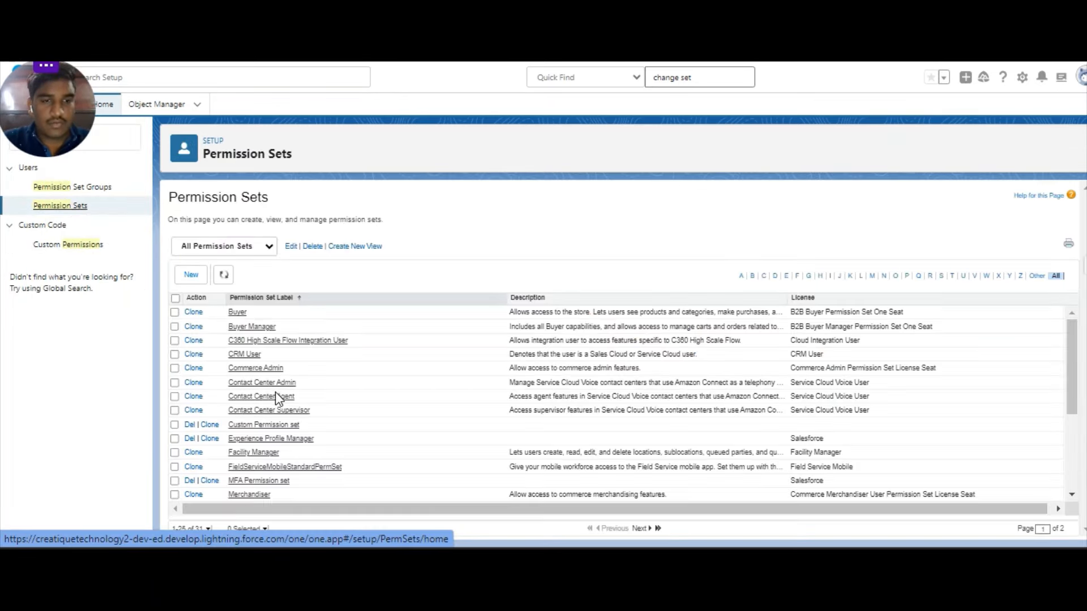
pyautogui.scroll(-3, 272, 419)
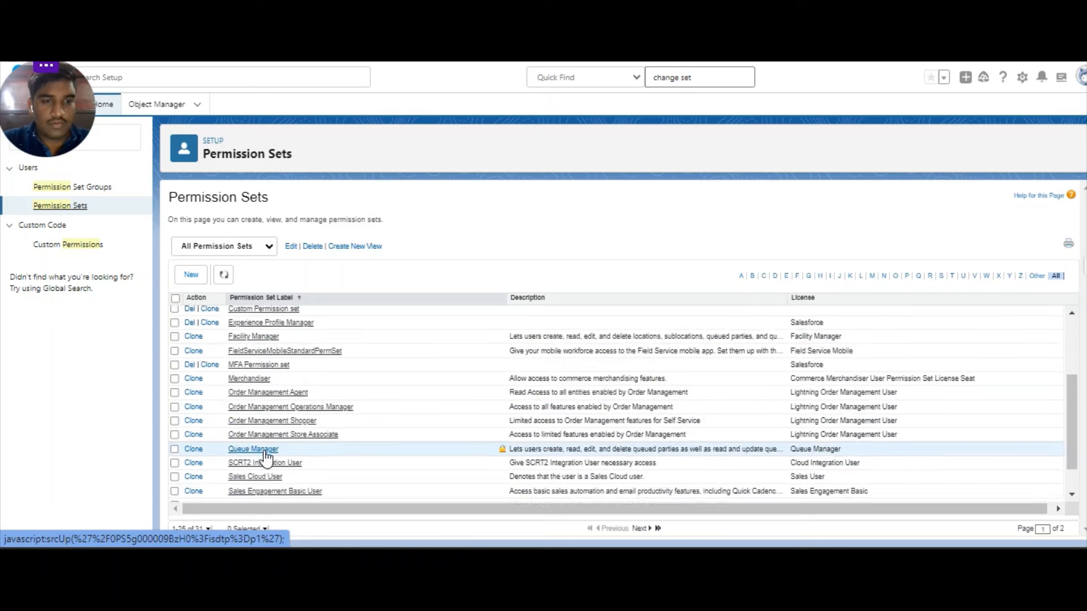
pyautogui.click(259, 363)
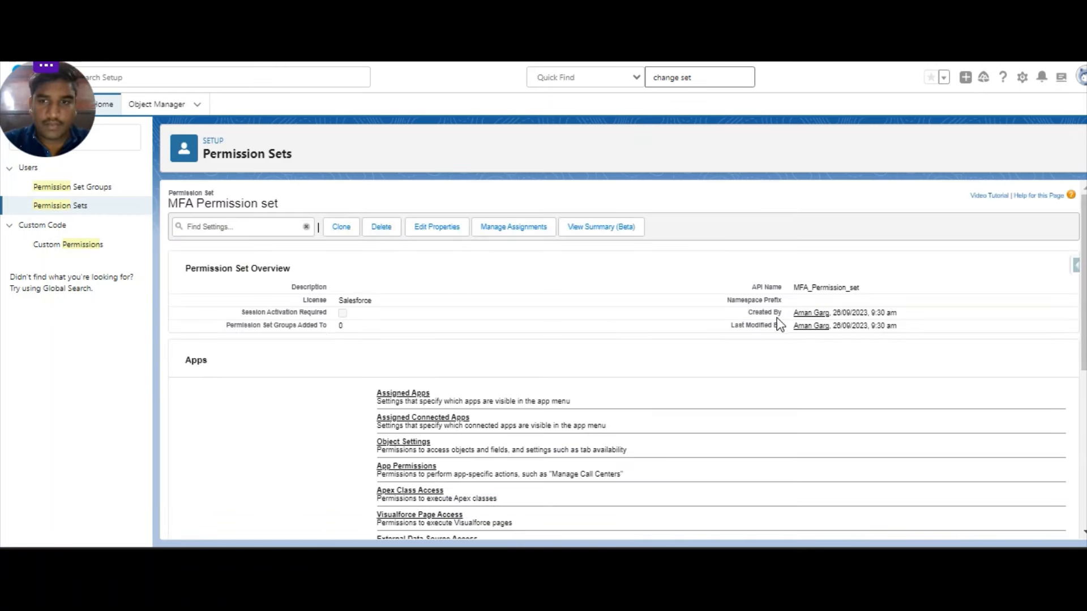
pyautogui.moveTo(796, 285)
pyautogui.mouseDown()
pyautogui.moveTo(860, 294)
pyautogui.moveTo(796, 290)
pyautogui.mouseUp()
pyautogui.hotkey('ctrl', 'c')
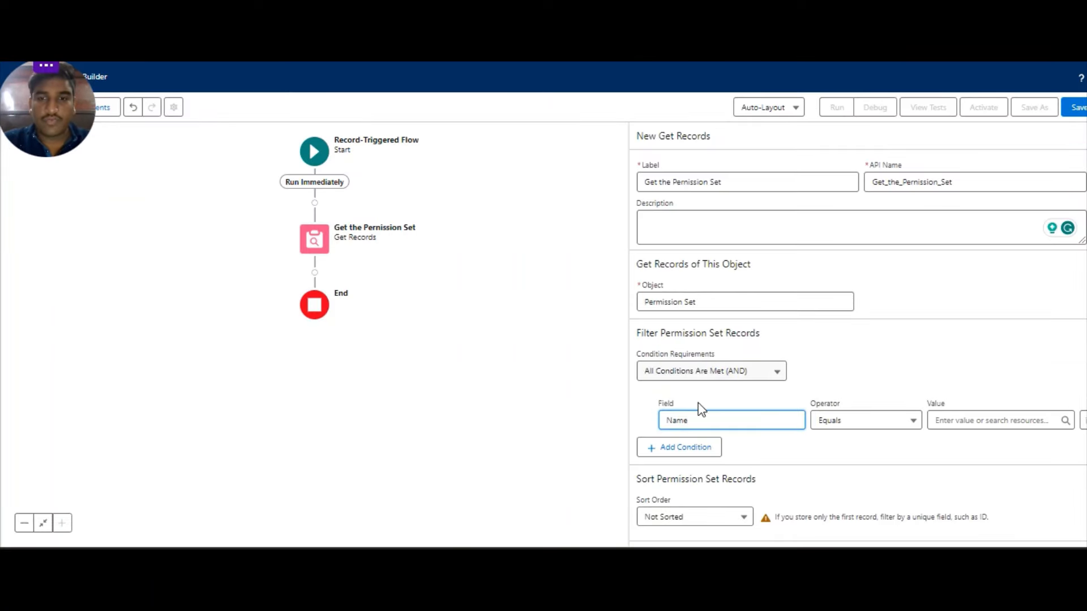
# Set the filter to Name Equals MFA_Permission_set by pasting the copied API name.
pyautogui.click(663, 418)
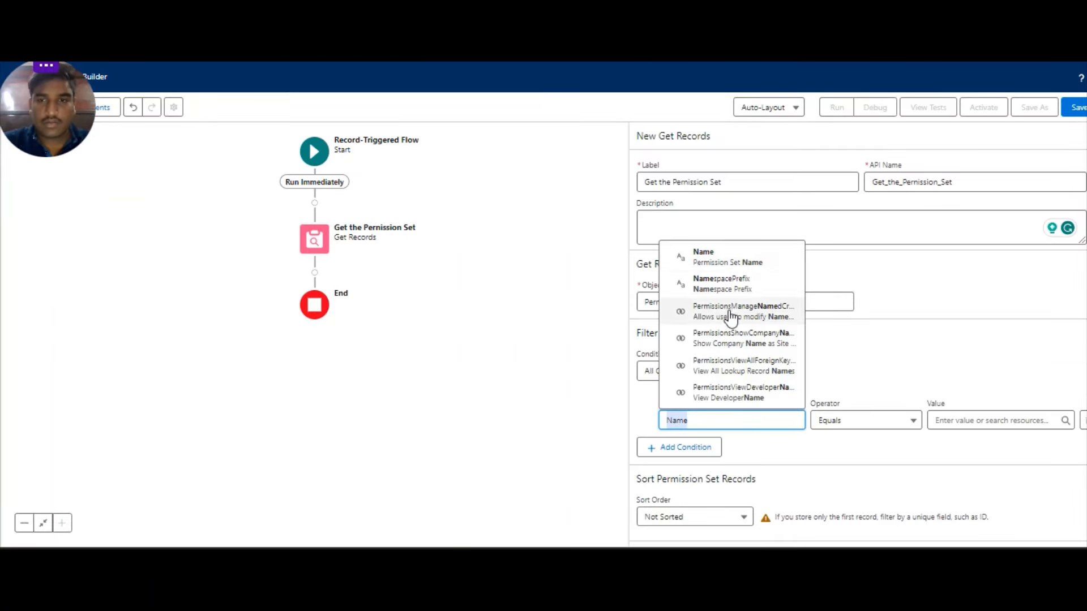
pyautogui.scroll(-1, 725, 300)
pyautogui.scroll(1, 723, 317)
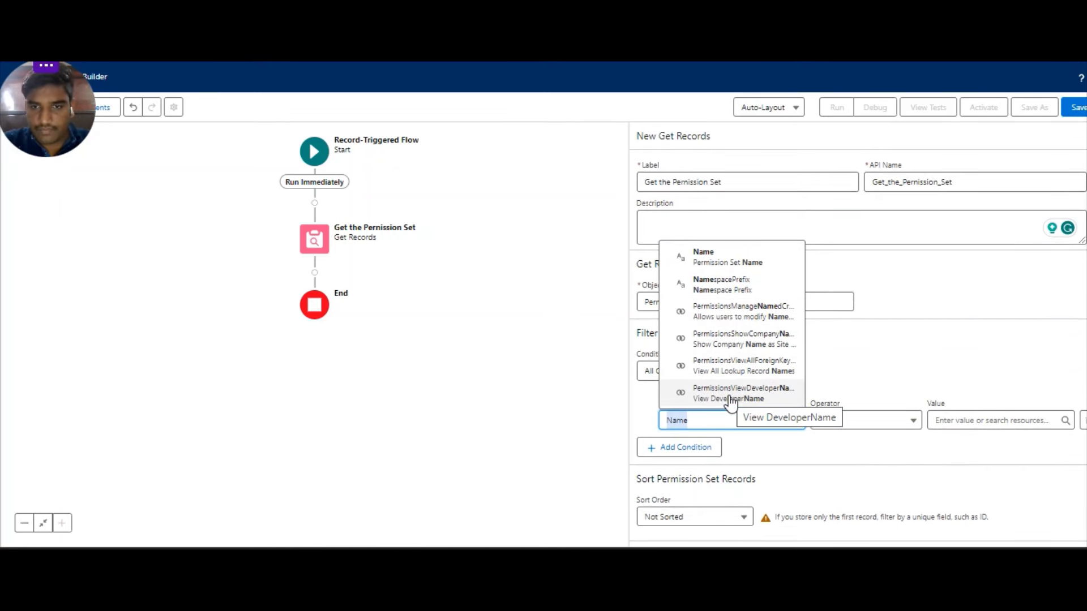
pyautogui.click(705, 261)
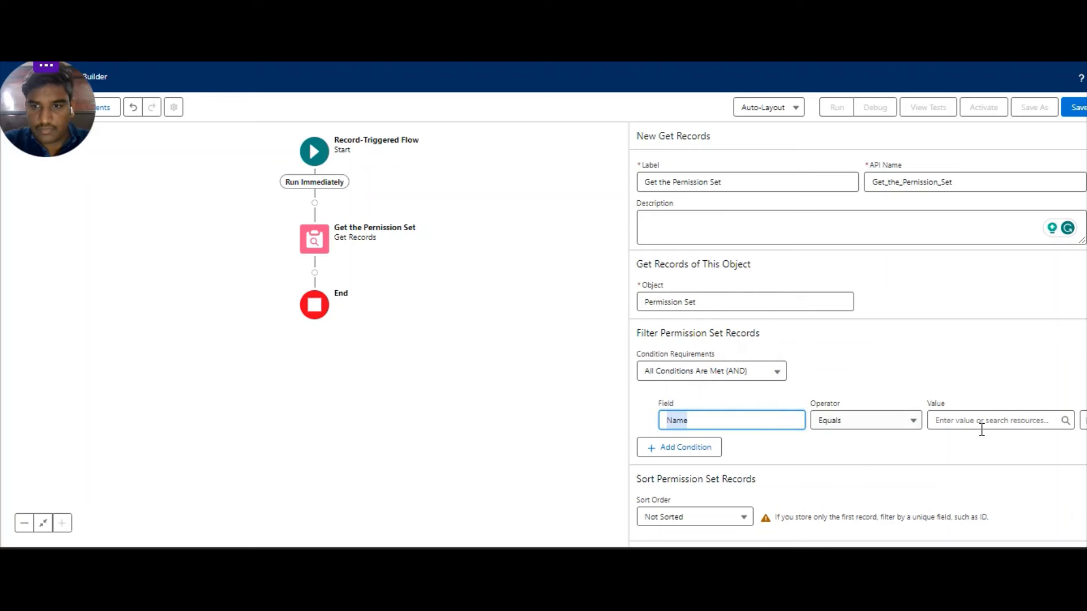
pyautogui.click(972, 414)
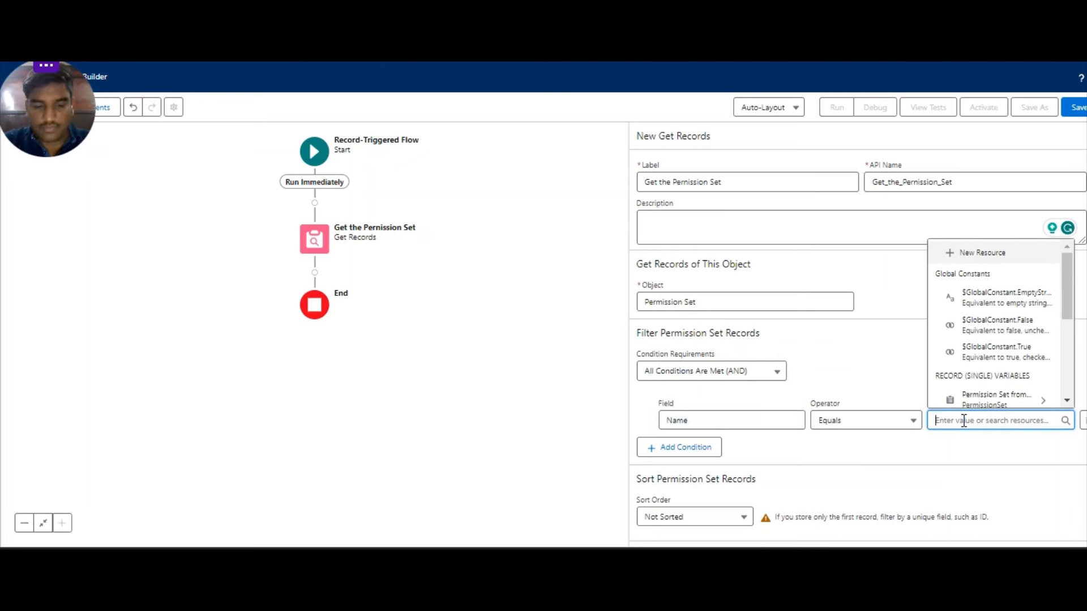
pyautogui.hotkey('ctrl', 'v')
pyautogui.click(885, 441)
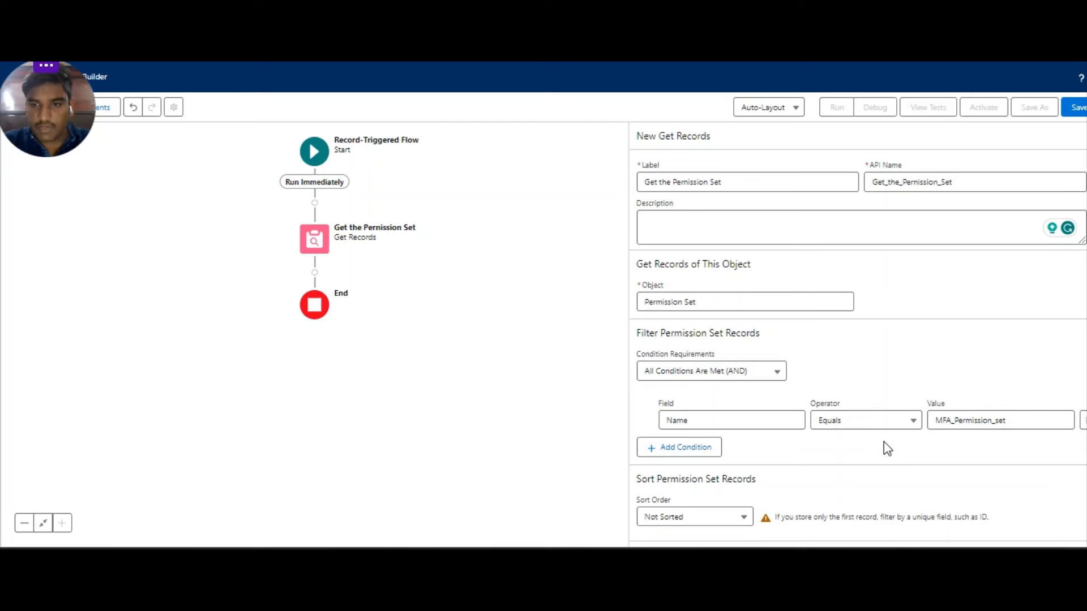
pyautogui.scroll(-2, 764, 440)
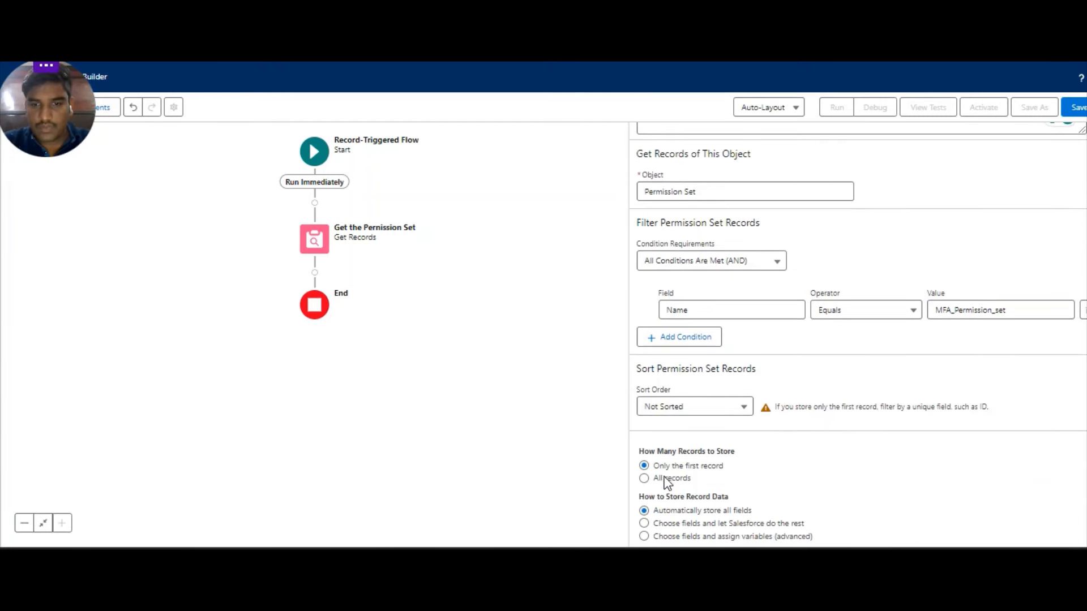
pyautogui.scroll(2, 981, 257)
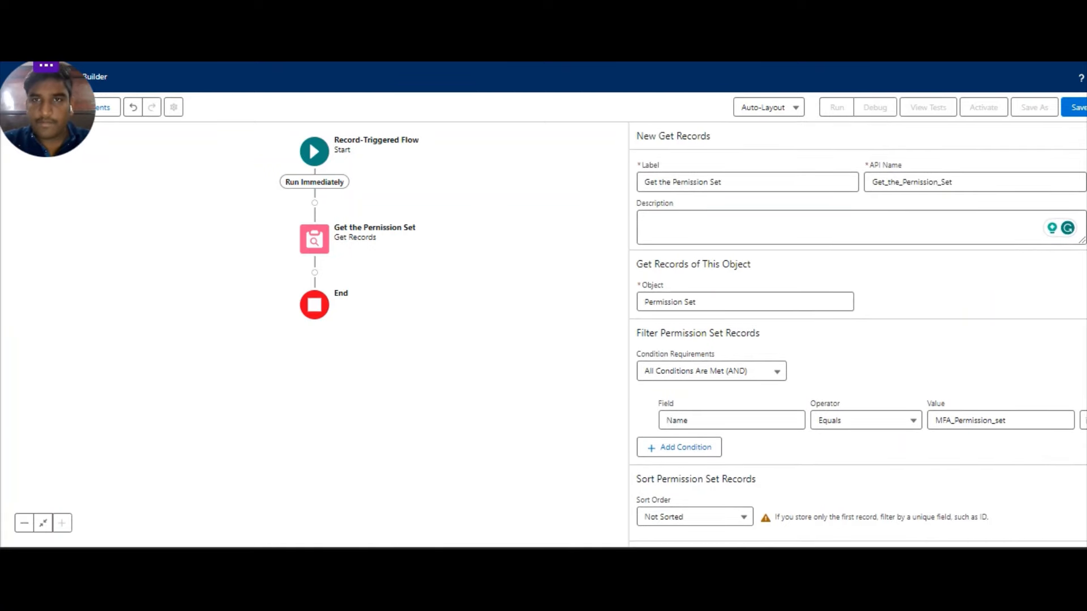
pyautogui.click(719, 34)
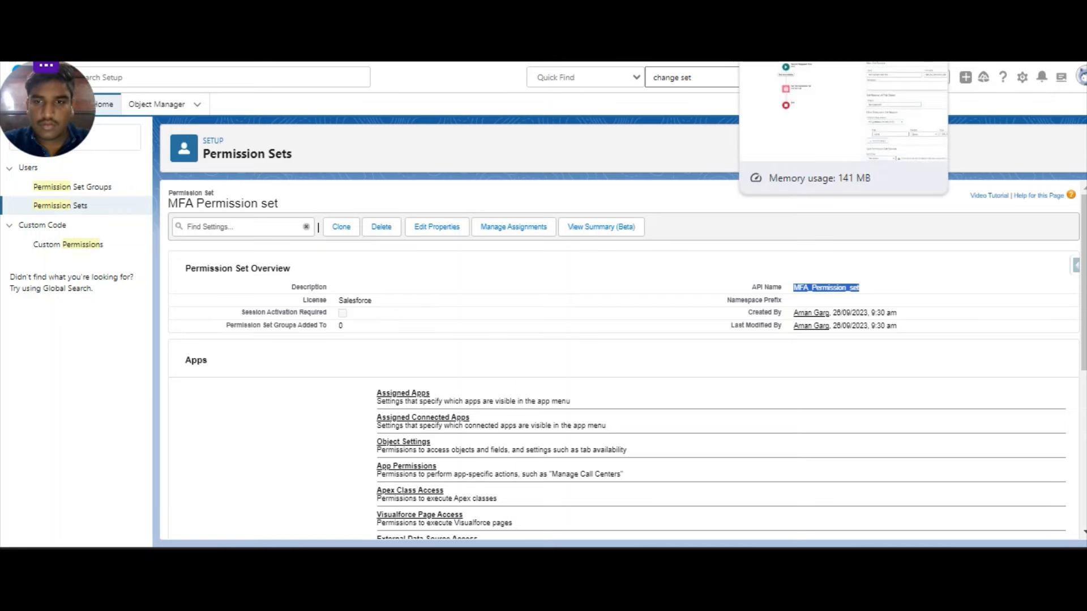
pyautogui.click(775, 34)
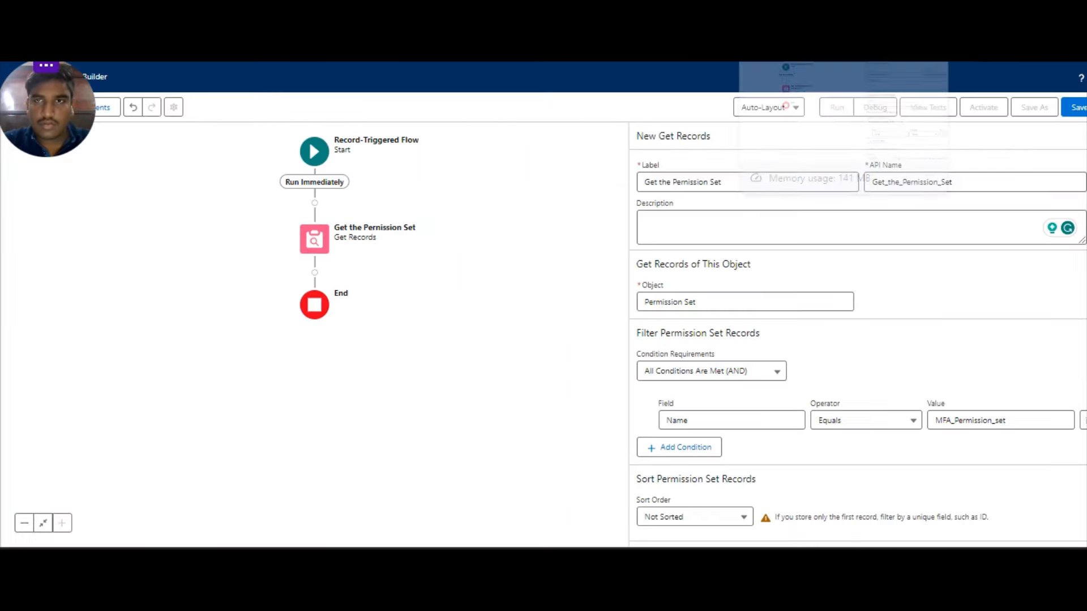
# Add Create Records 'Assign Permission Set to the User' using separate resources; search object 'permission set ass'.
pyautogui.click(314, 273)
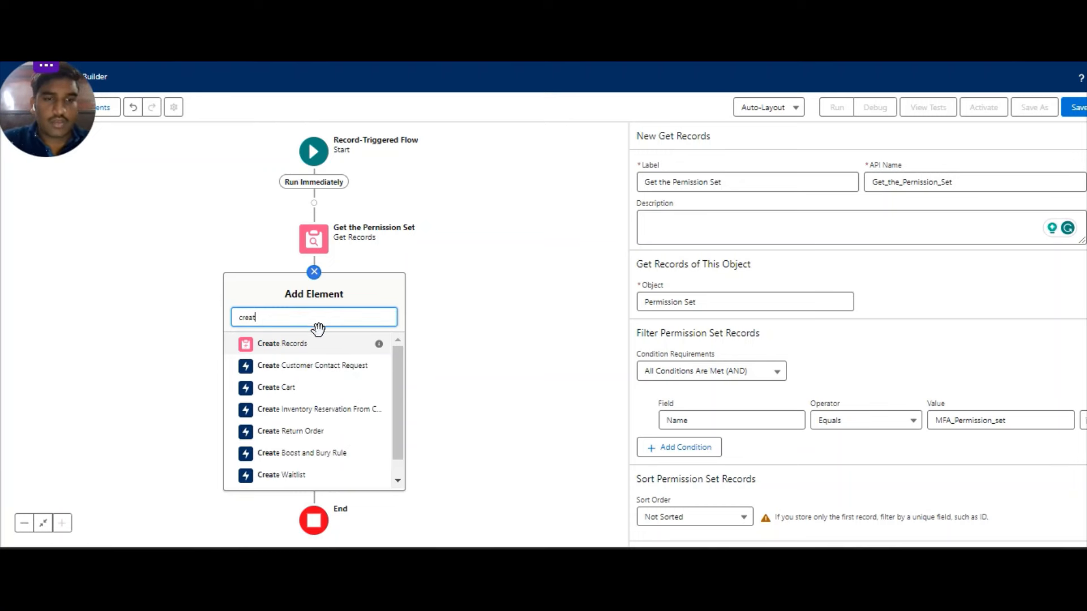
pyautogui.click(380, 346)
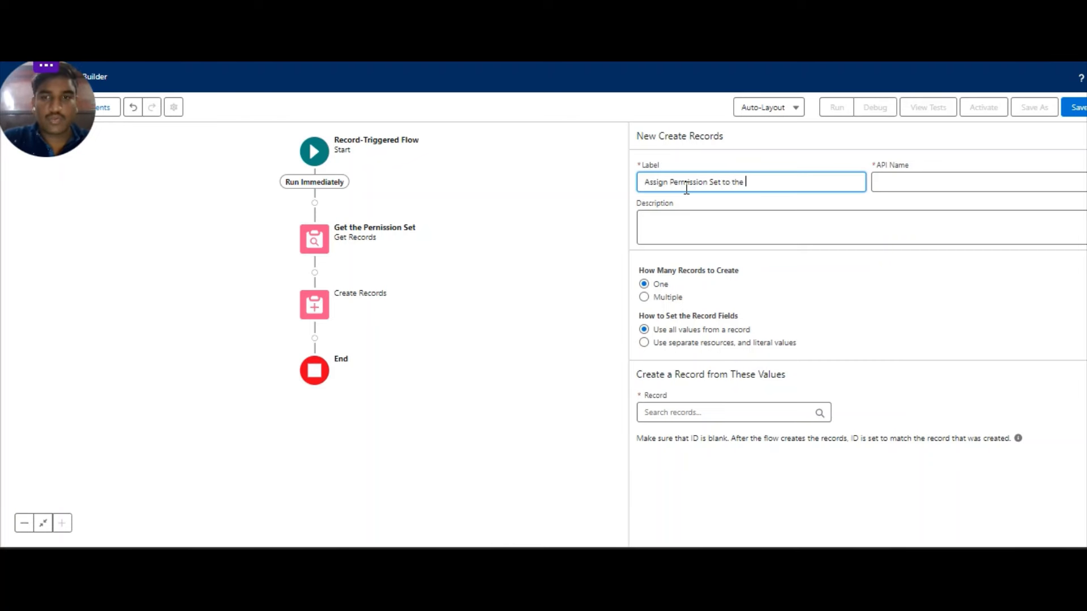
pyautogui.click(963, 207)
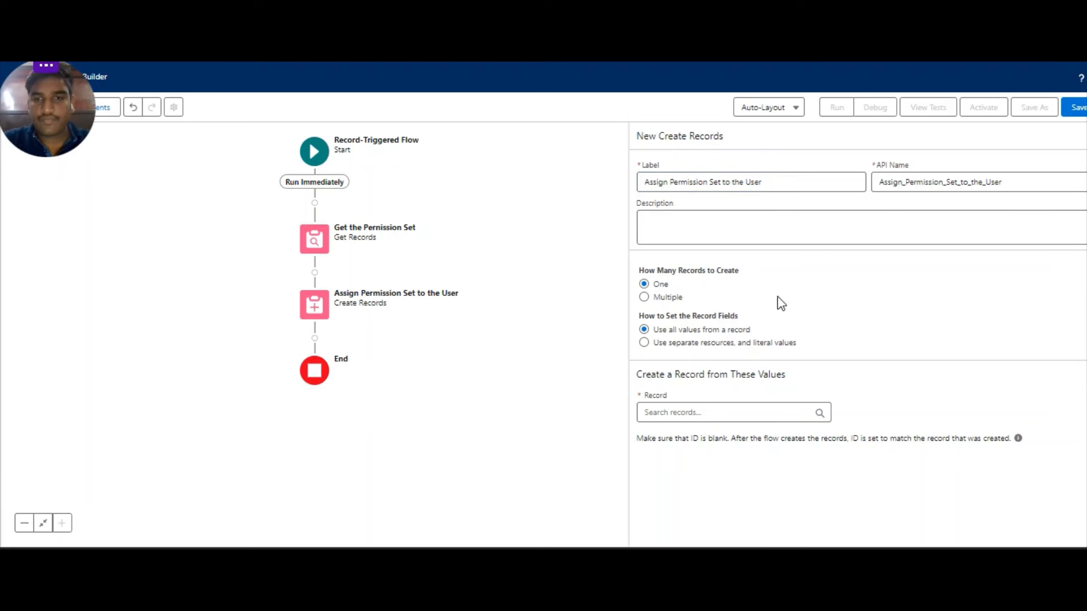
pyautogui.click(645, 343)
pyautogui.click(680, 412)
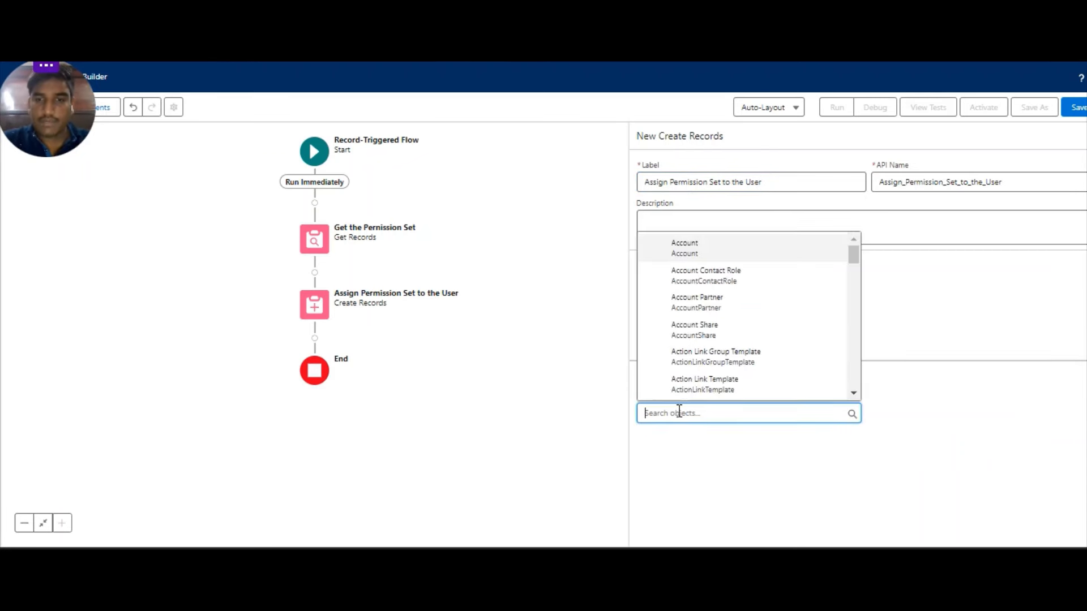
pyautogui.write('p')
pyautogui.press('BackSpace')
pyautogui.write('p')
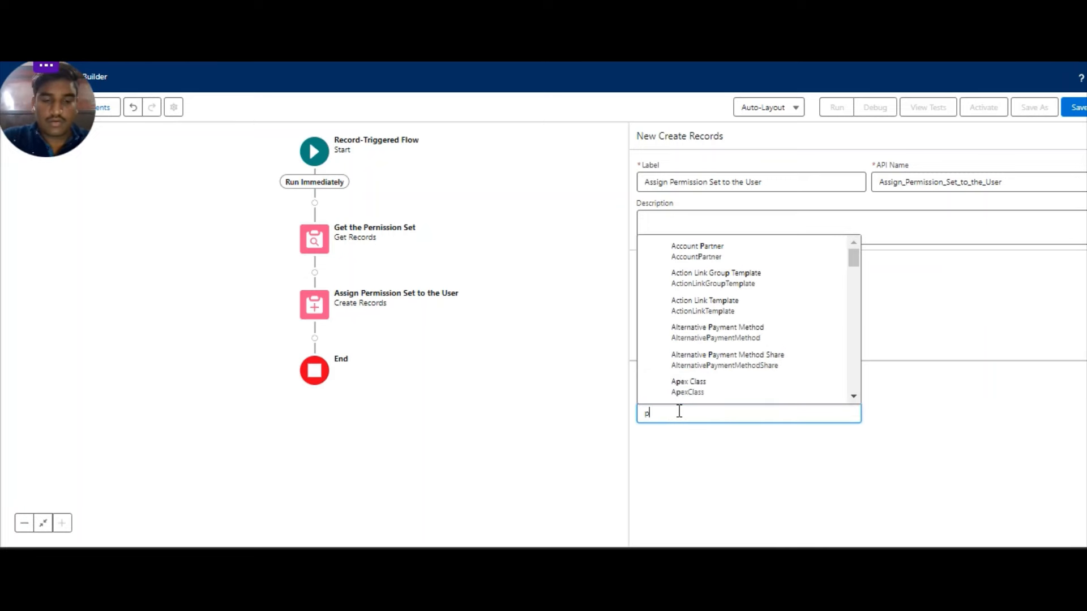
pyautogui.write('ermiss')
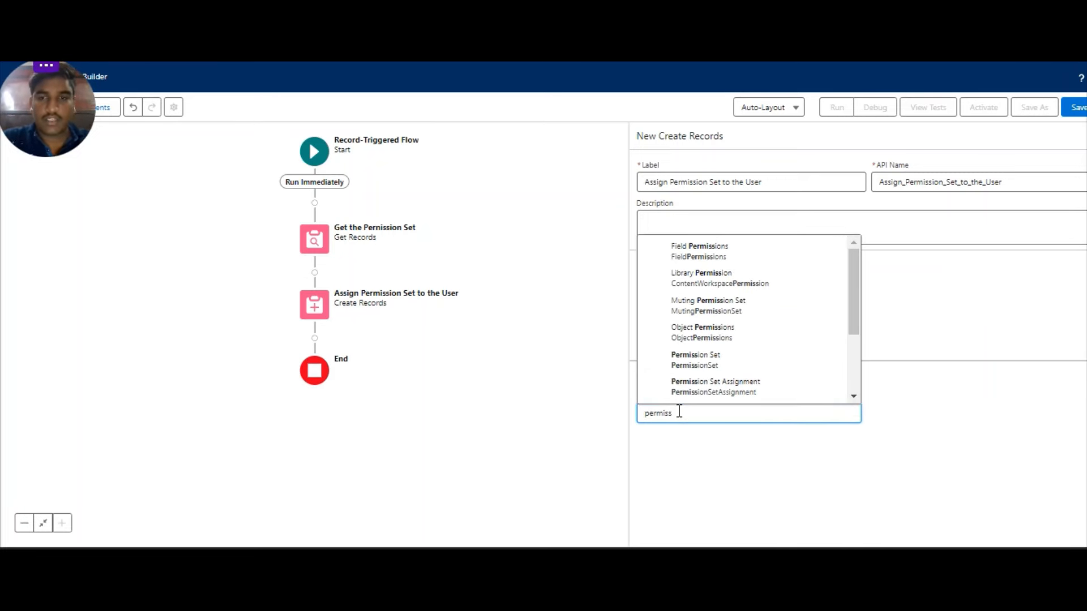
pyautogui.write('ion set ass')
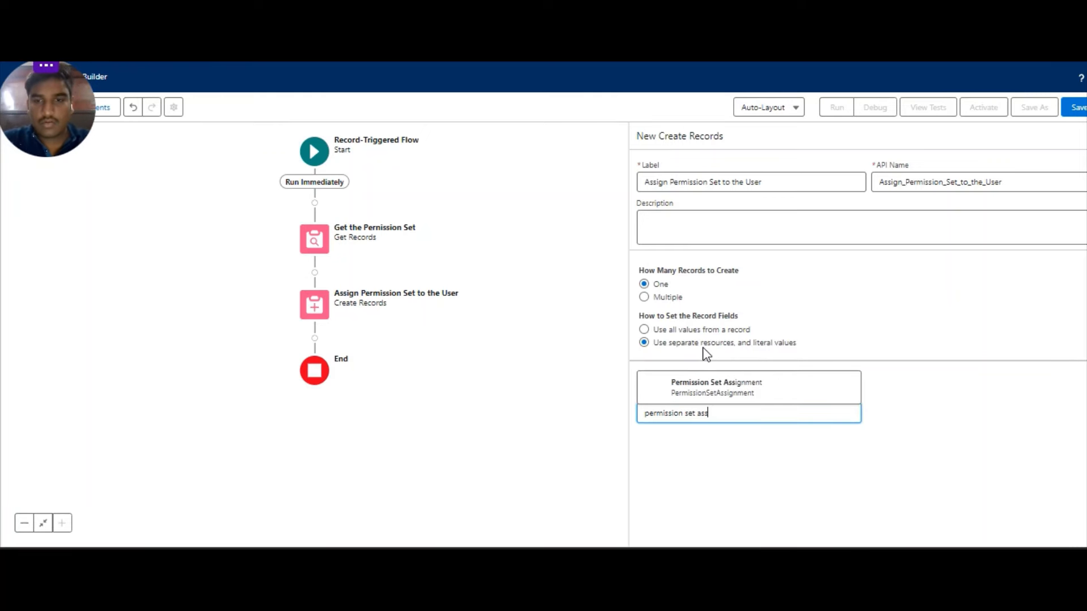
# Target Permission Set Assignment and set AssigneeId to the triggering user's Id ($Record.Id).
pyautogui.click(704, 386)
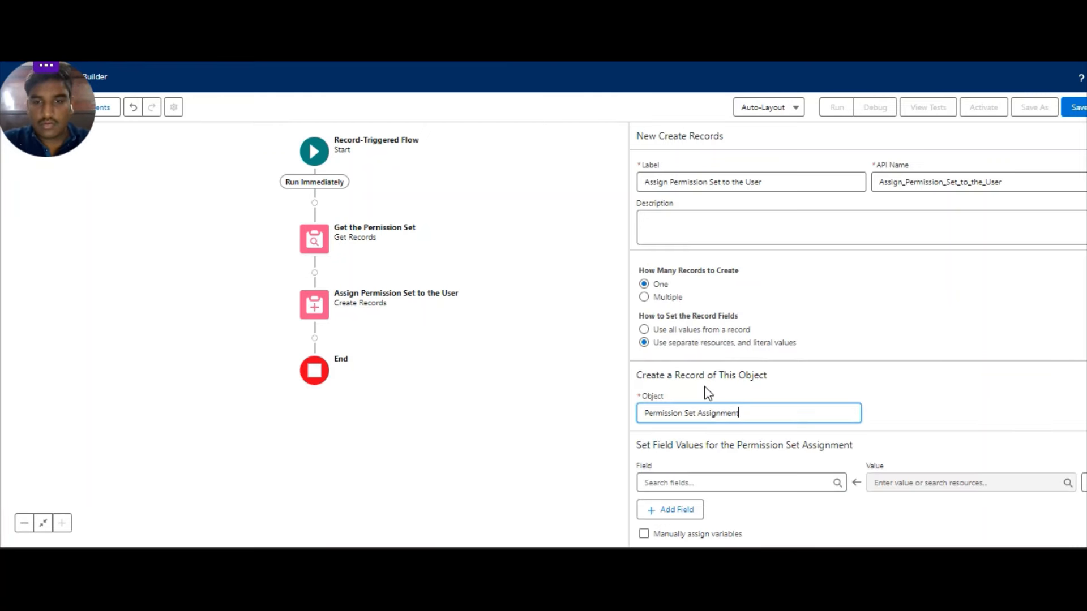
pyautogui.click(717, 485)
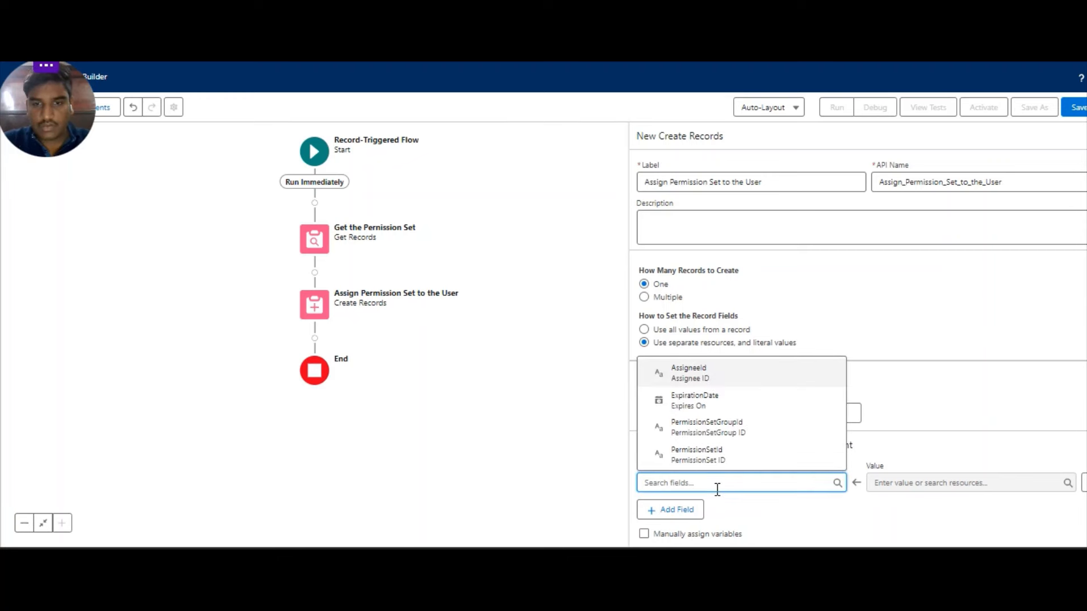
pyautogui.click(725, 371)
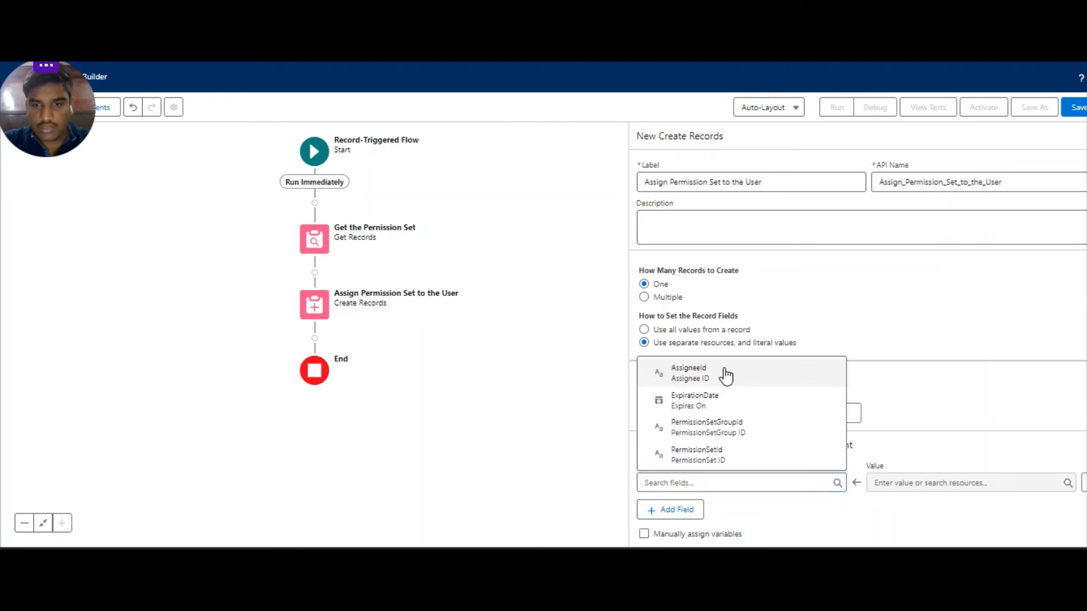
pyautogui.click(912, 482)
pyautogui.scroll(-5, 944, 412)
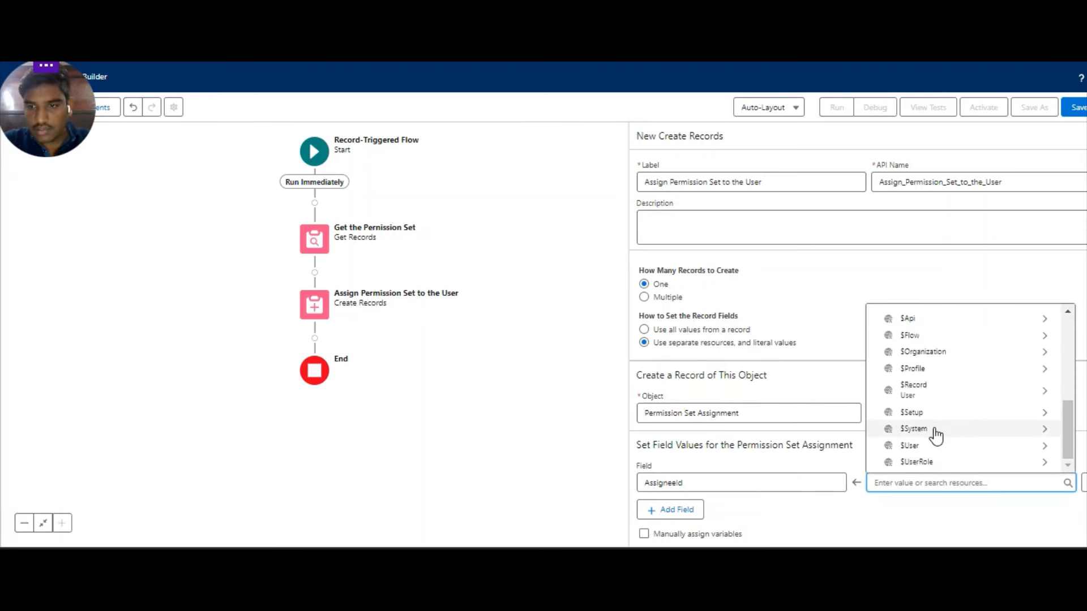
pyautogui.click(929, 390)
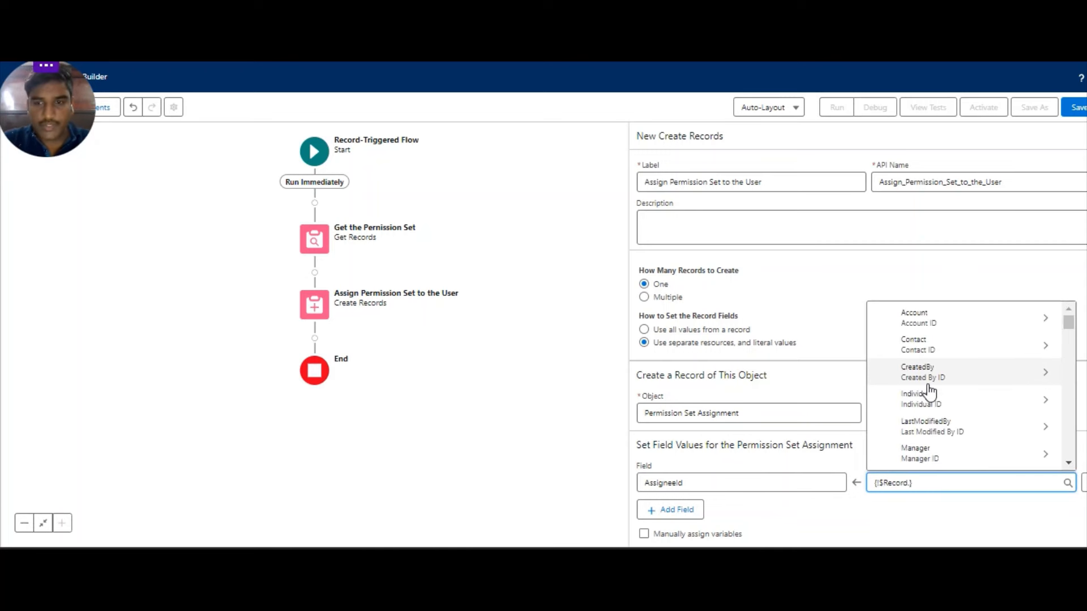
pyautogui.write('id')
pyautogui.scroll(-6, 942, 389)
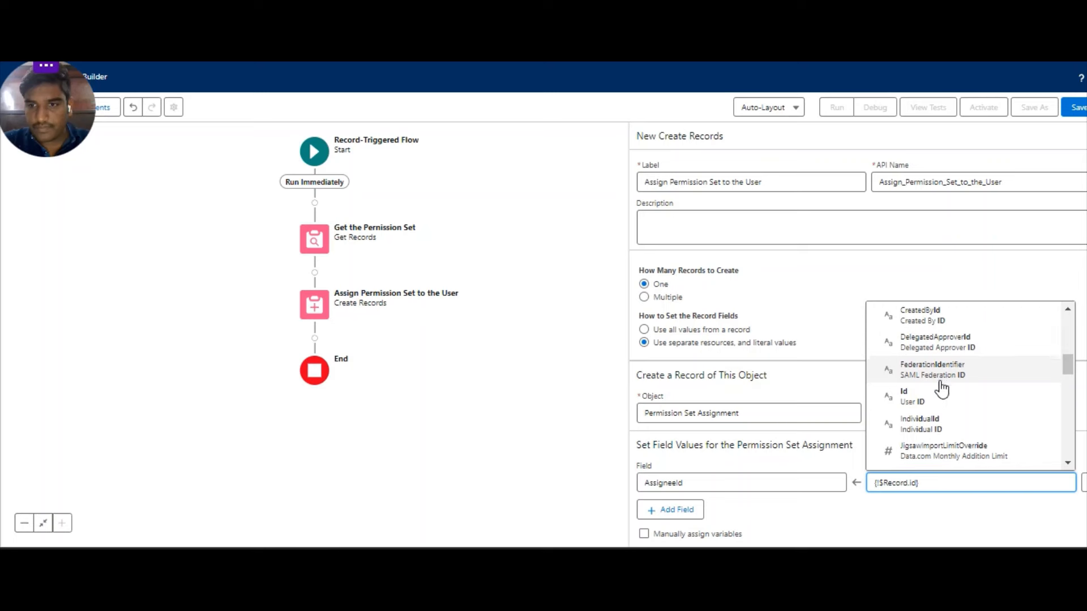
pyautogui.click(932, 396)
# Add PermissionSetId set to the retrieved permission set's Id ({!Get_the_Permission_Set.Id}).
pyautogui.click(690, 512)
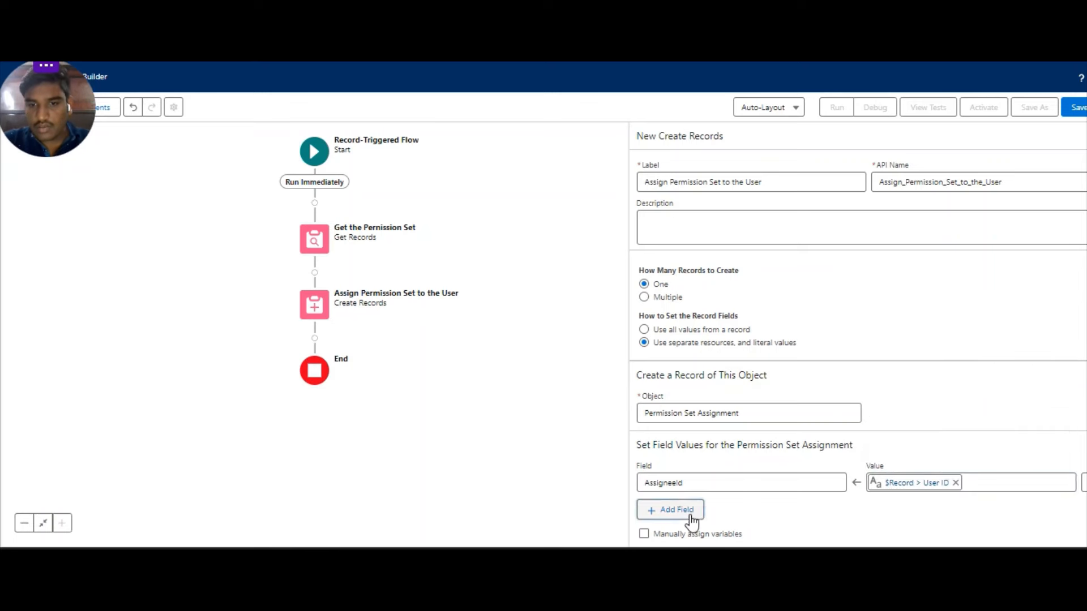
pyautogui.scroll(-1, 804, 436)
pyautogui.click(786, 479)
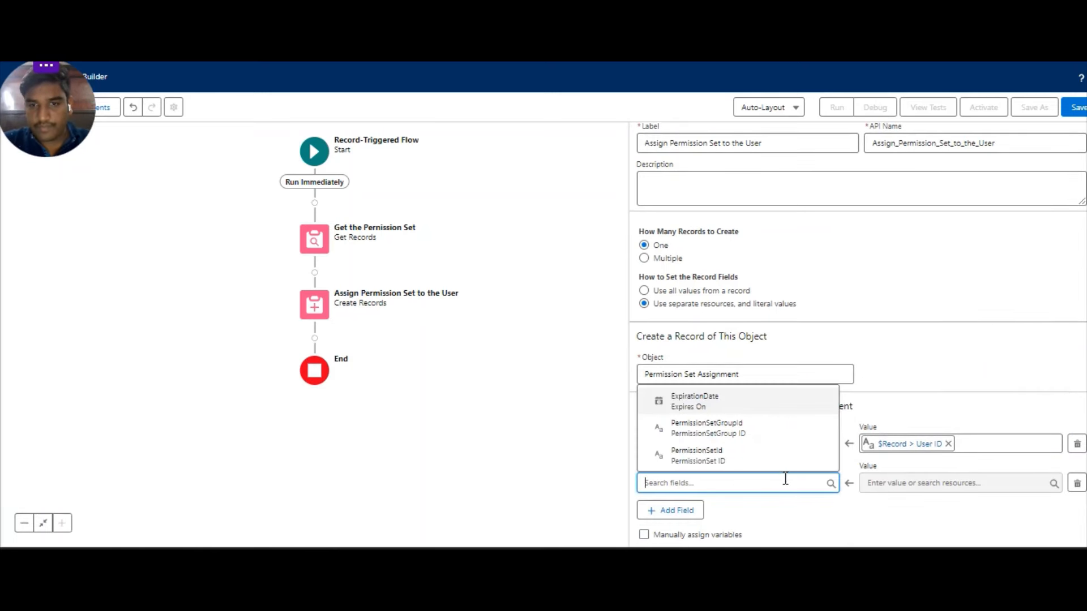
pyautogui.click(752, 458)
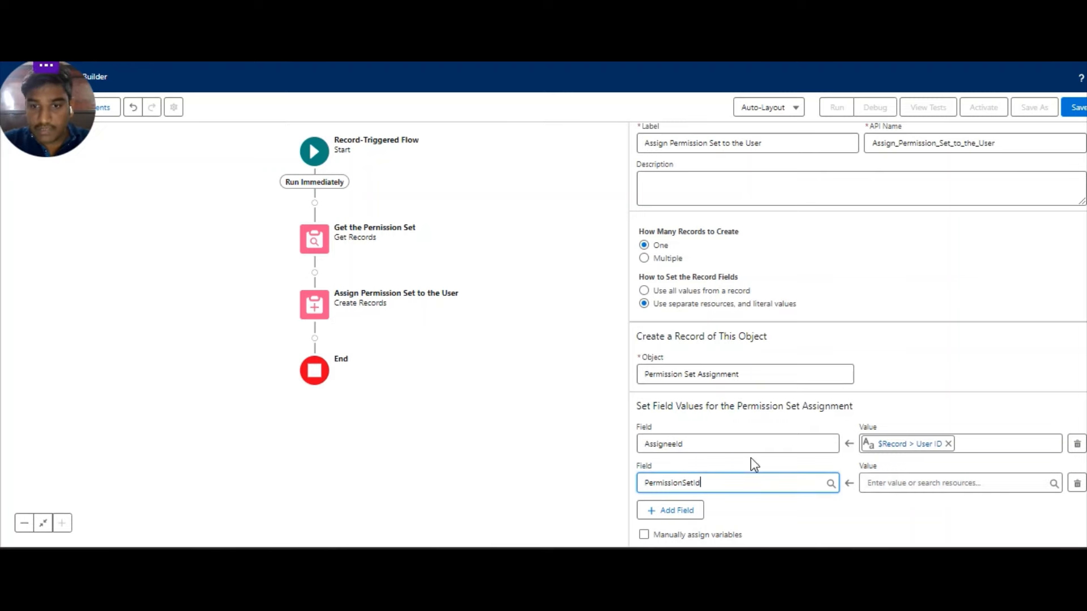
pyautogui.click(894, 482)
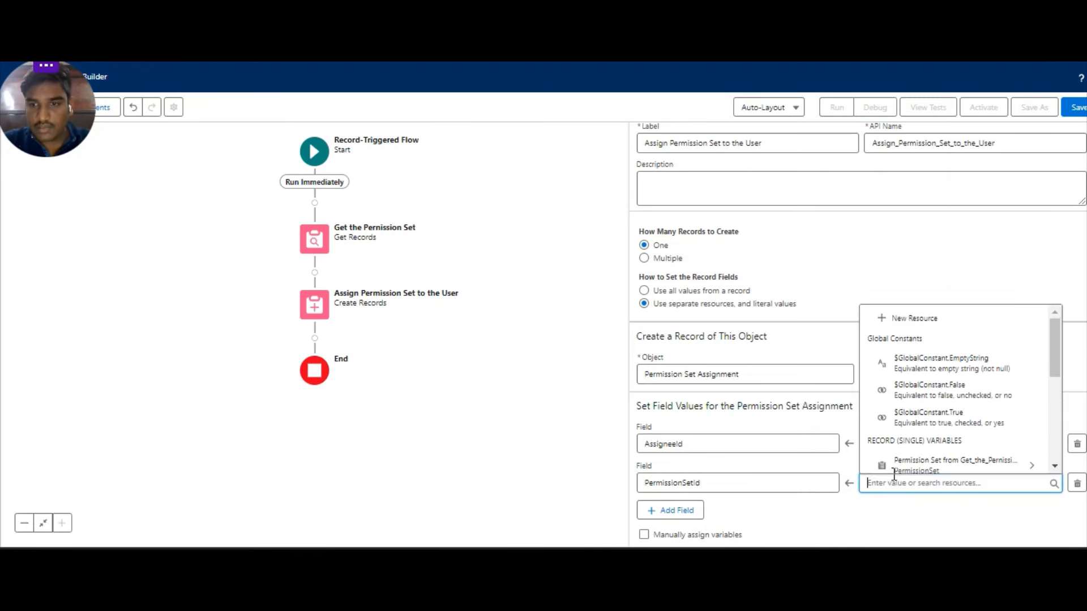
pyautogui.scroll(-2, 926, 386)
pyautogui.click(927, 388)
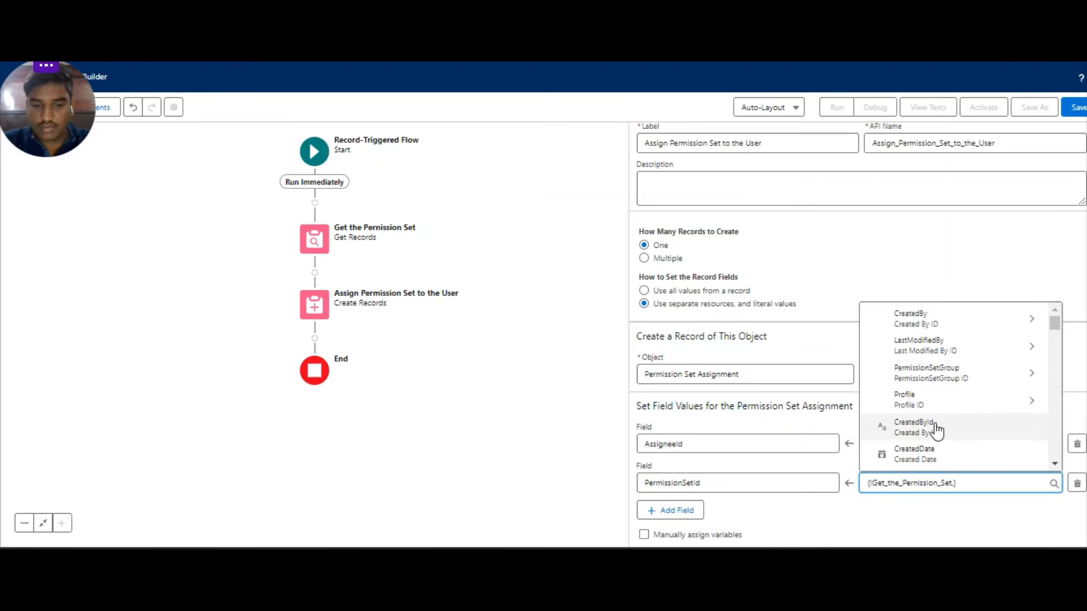
pyautogui.write('id')
pyautogui.click(919, 454)
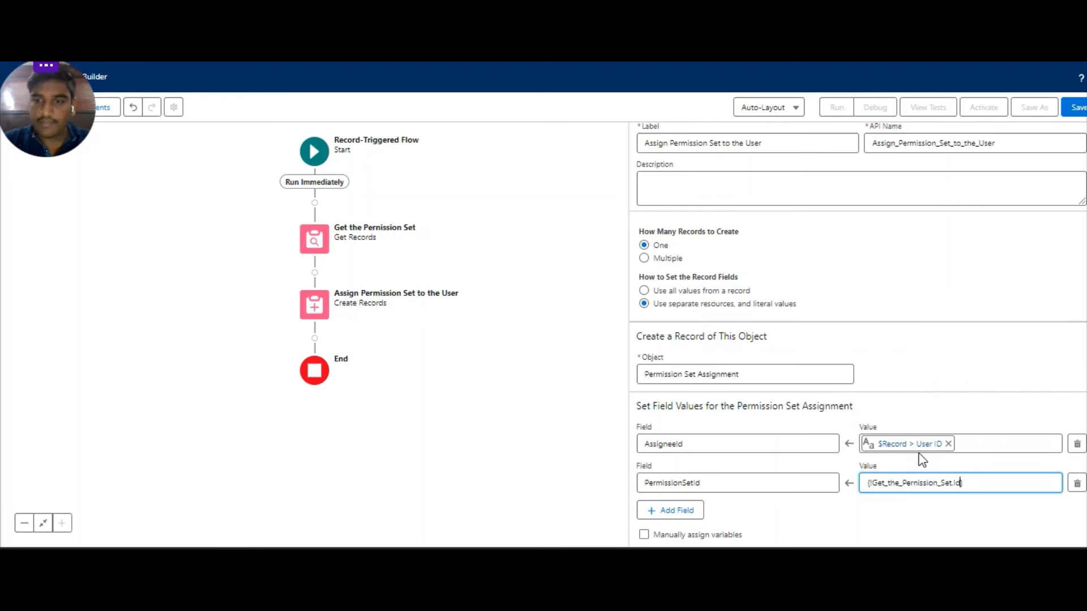
pyautogui.click(928, 377)
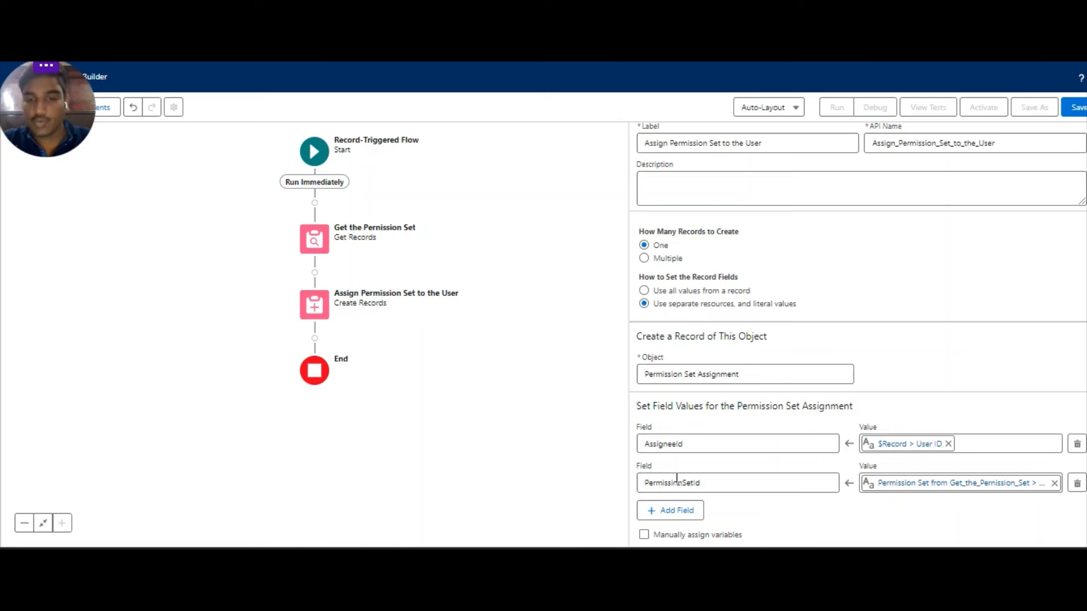
pyautogui.click(685, 512)
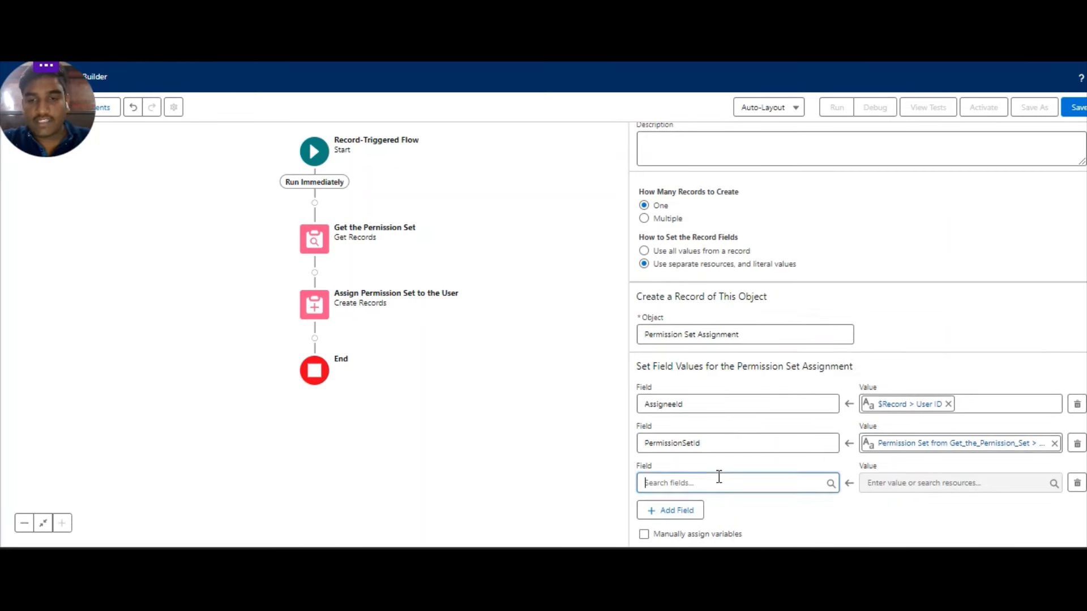
pyautogui.click(719, 478)
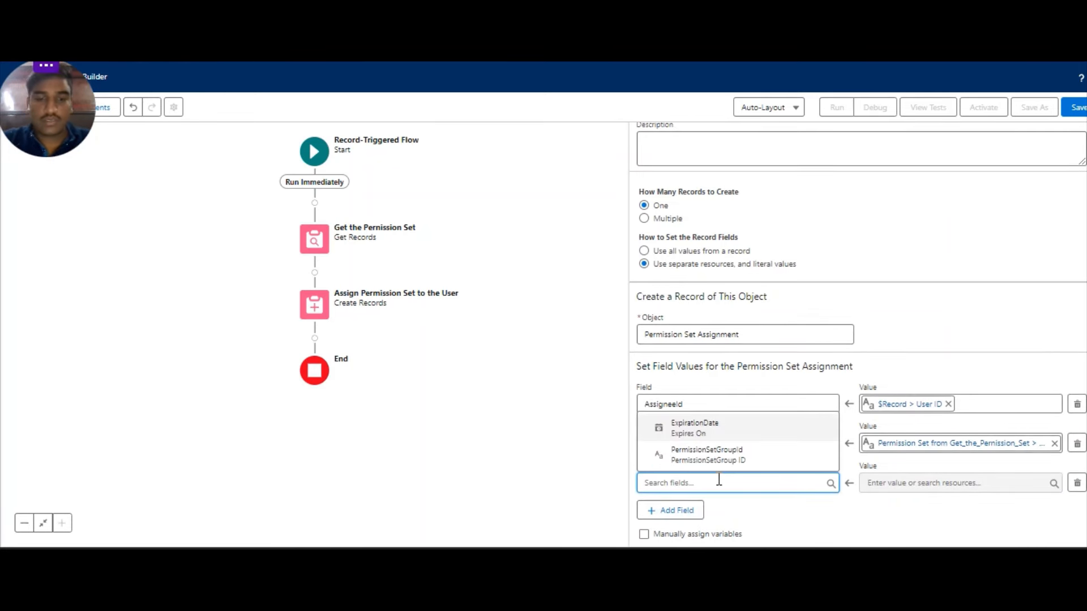
pyautogui.click(726, 427)
pyautogui.click(876, 482)
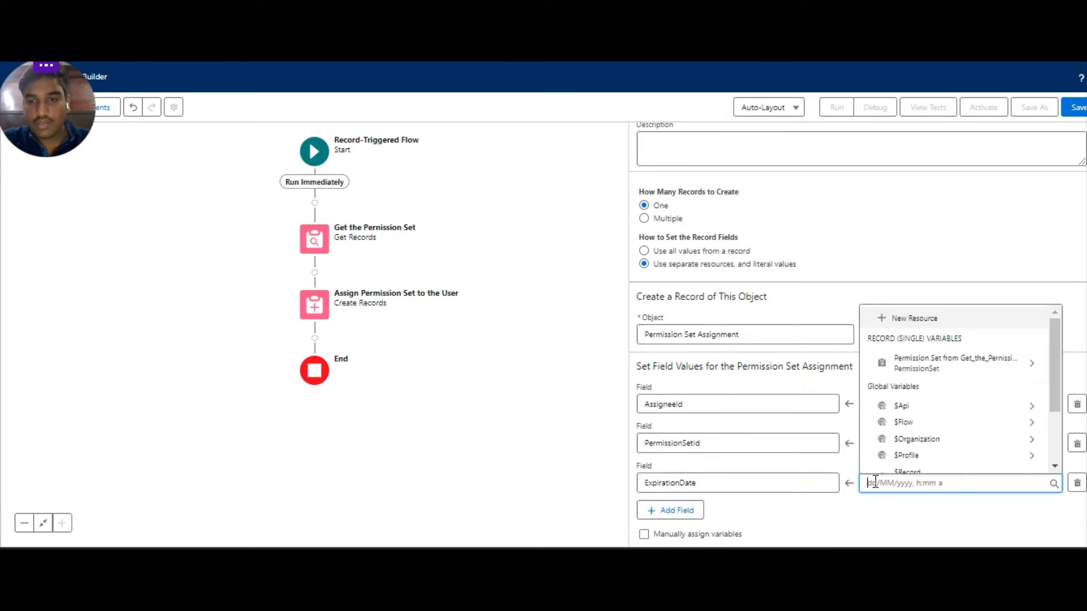
pyautogui.scroll(-3, 917, 408)
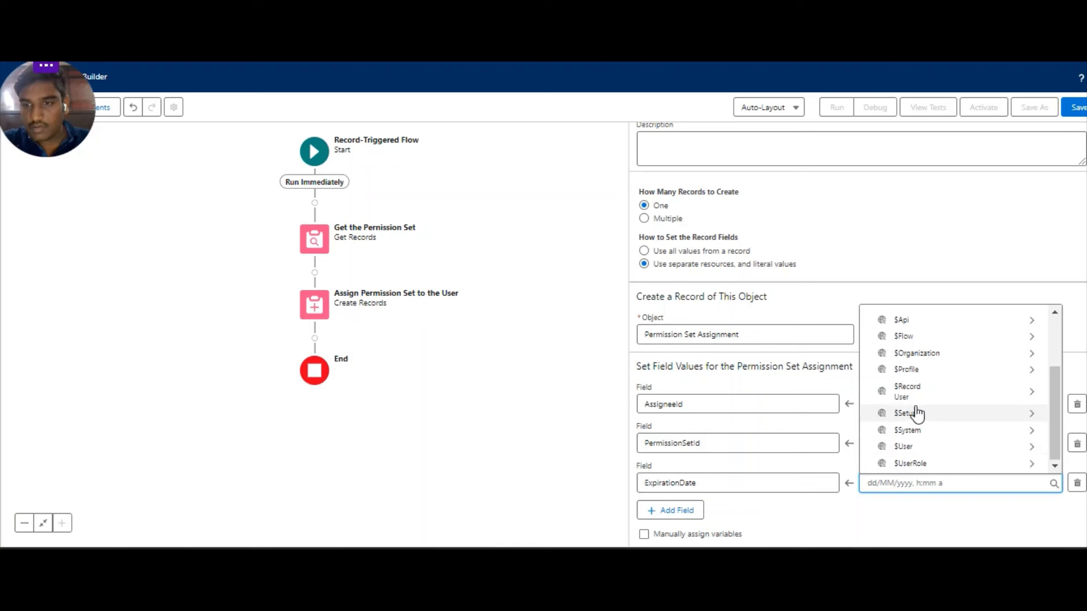
pyautogui.click(924, 338)
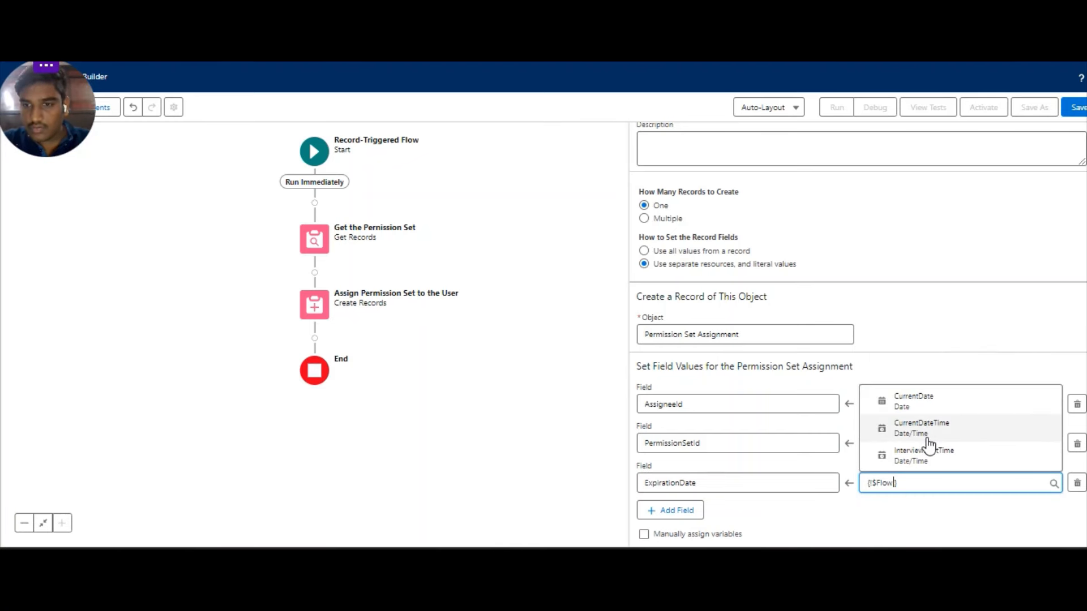
pyautogui.click(928, 404)
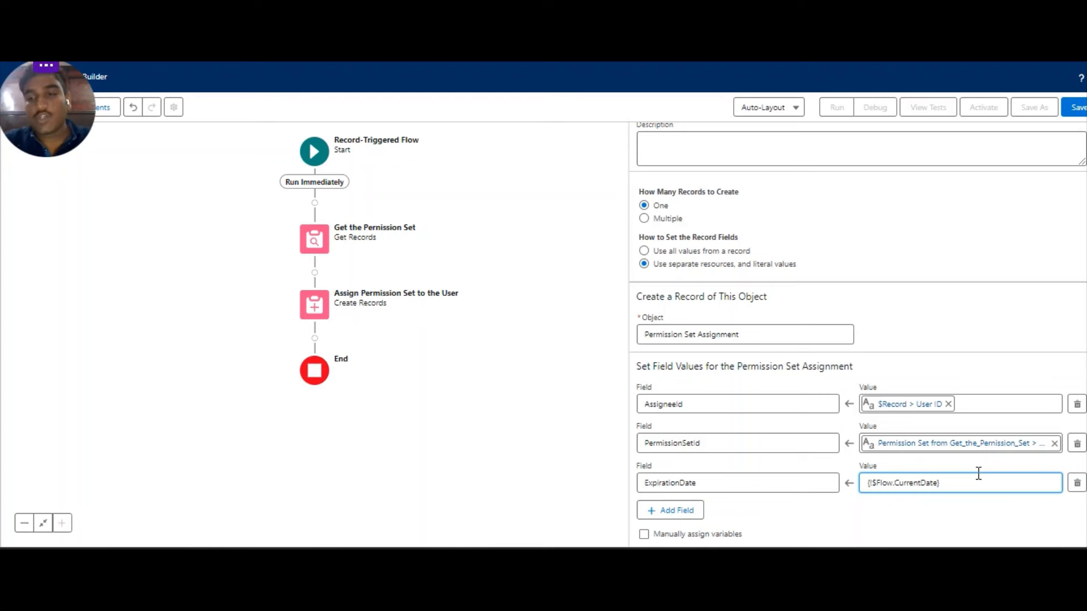
pyautogui.click(1077, 484)
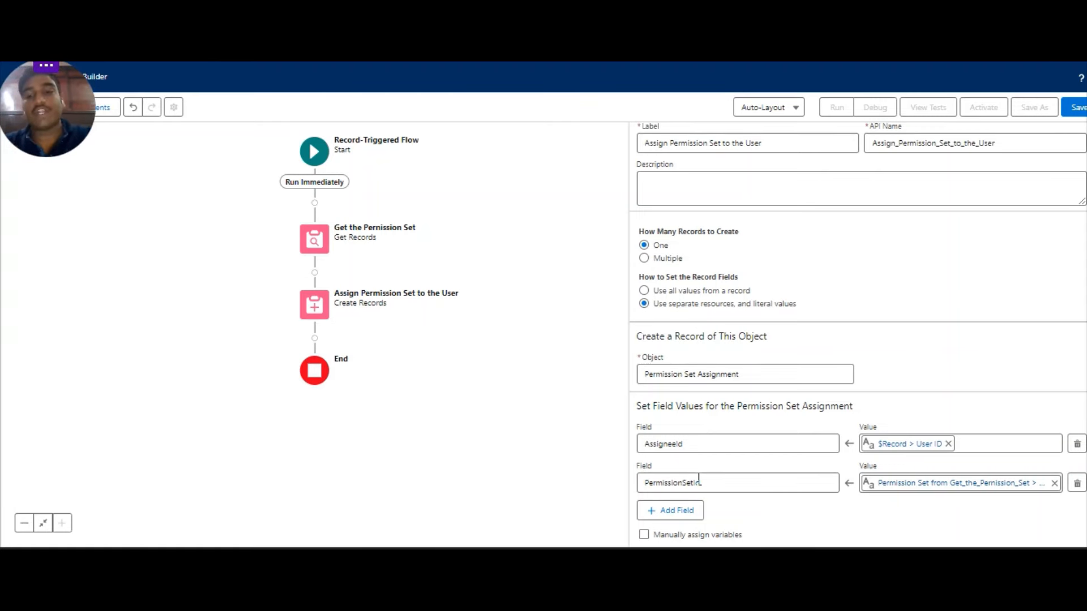
# Save the flow labelled 'Assign the Permission Set to the Newly Created User', then activate it.
pyautogui.click(1077, 108)
pyautogui.click(406, 258)
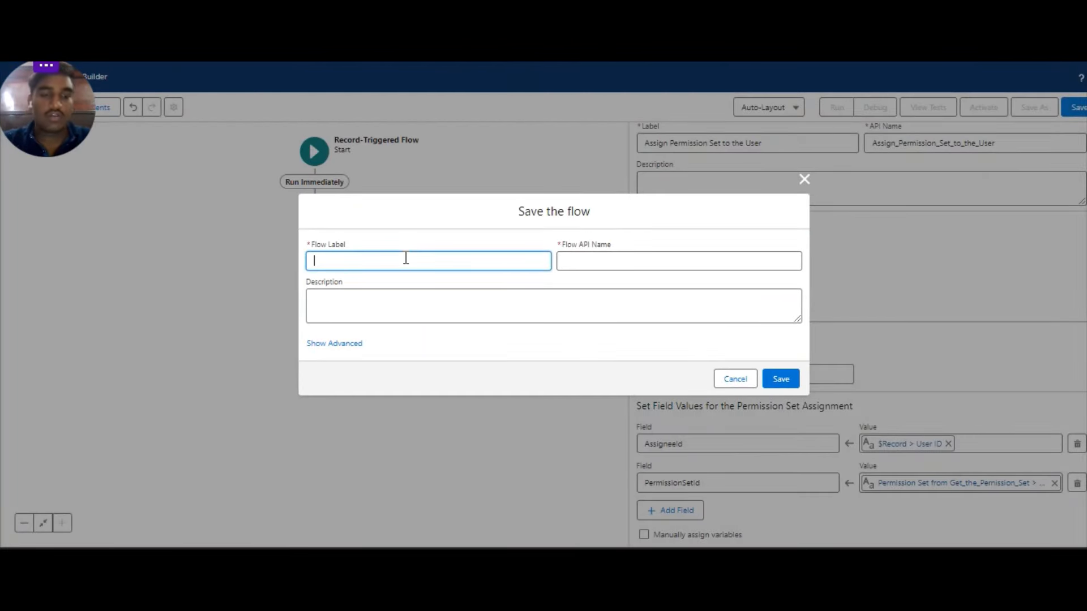
pyautogui.write('Assign the ')
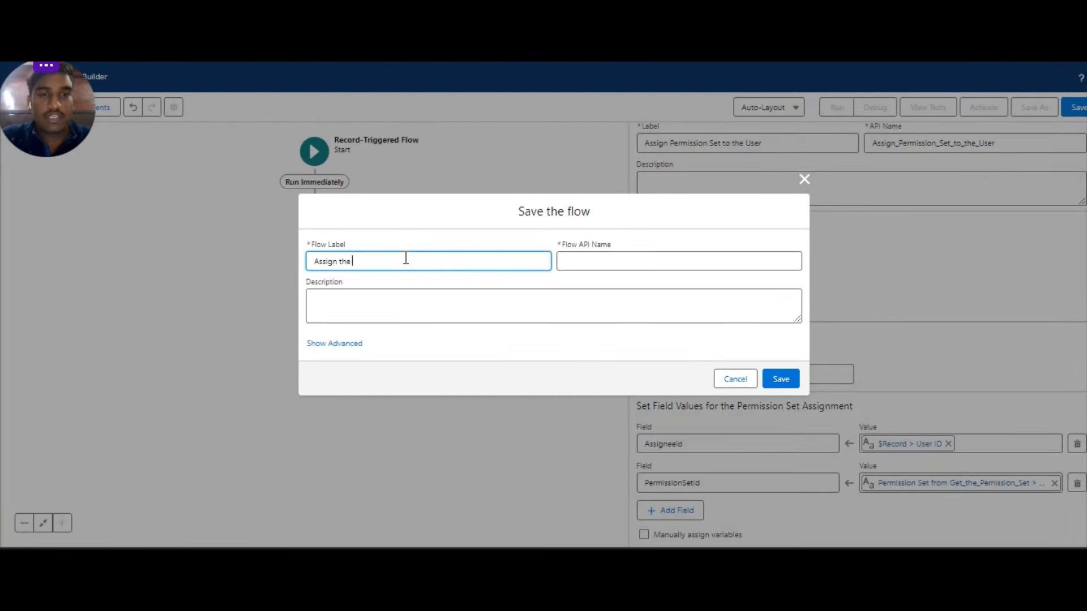
pyautogui.write('Permission ')
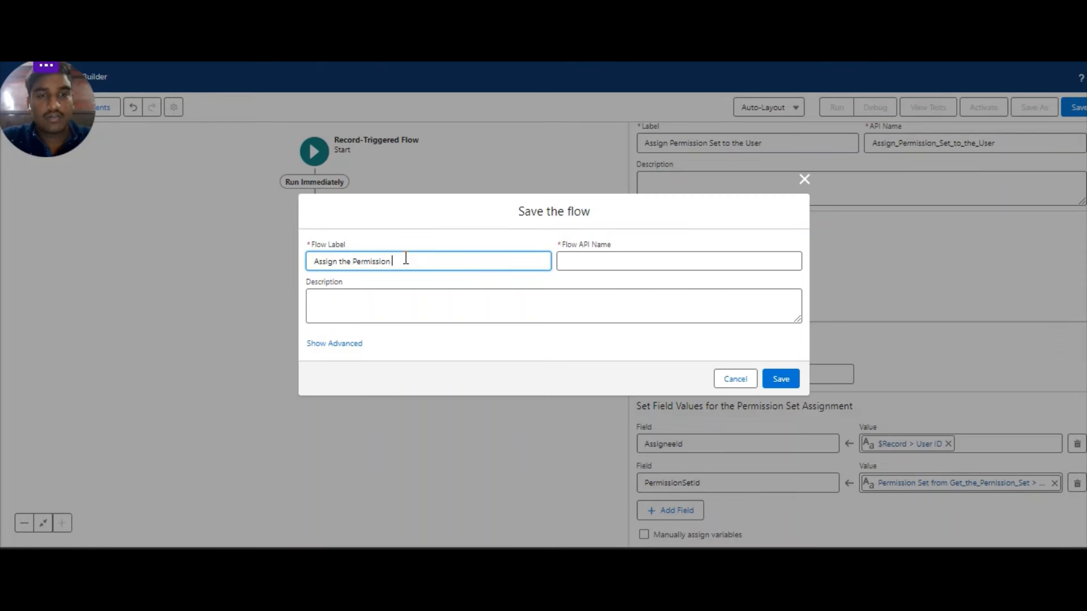
pyautogui.write('Set to t')
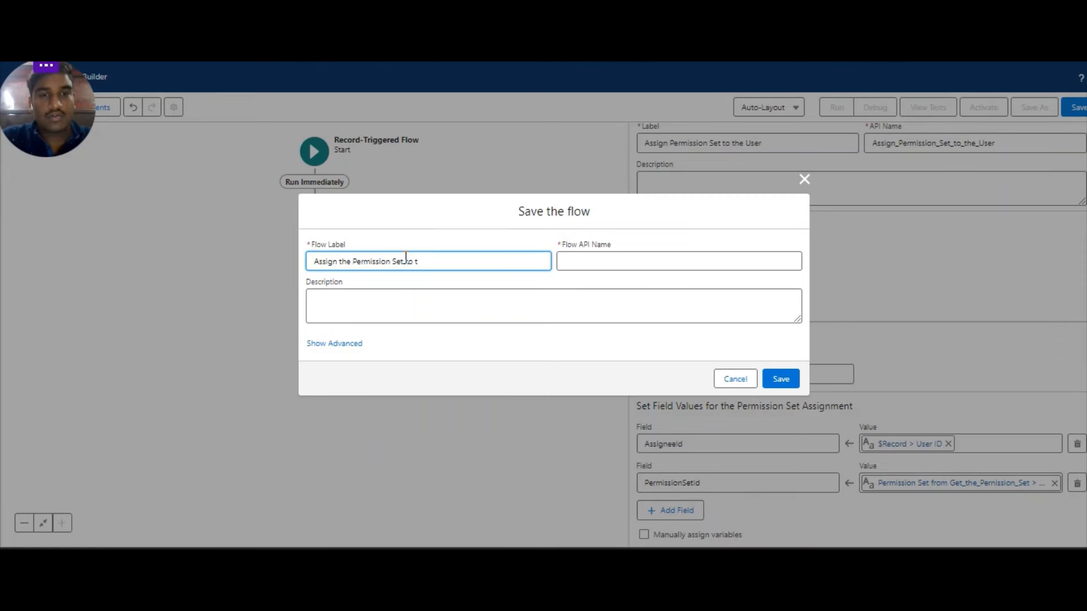
pyautogui.write('he New')
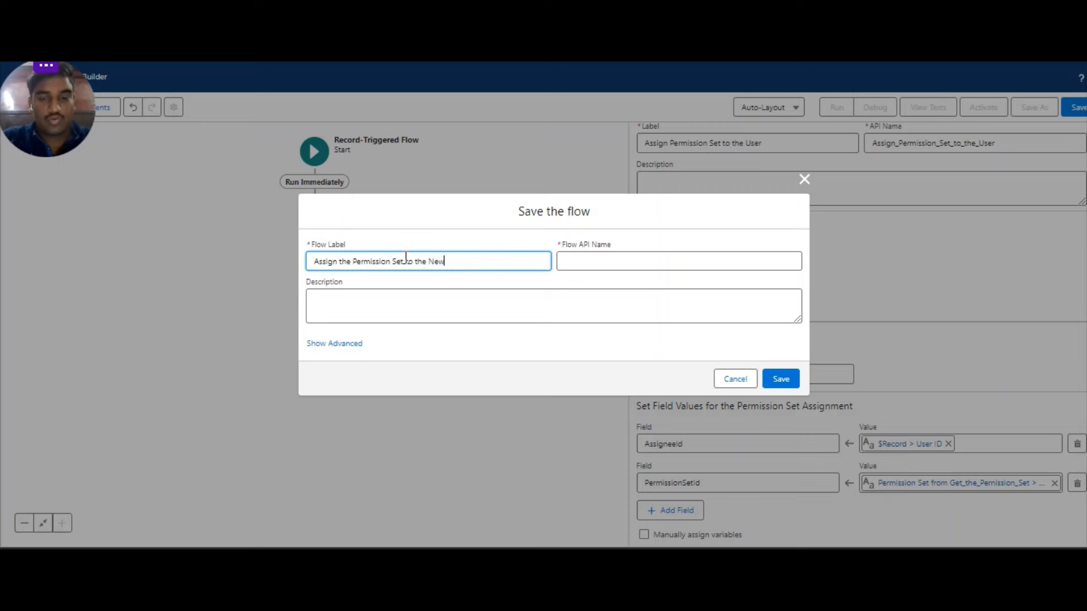
pyautogui.write('ly Create')
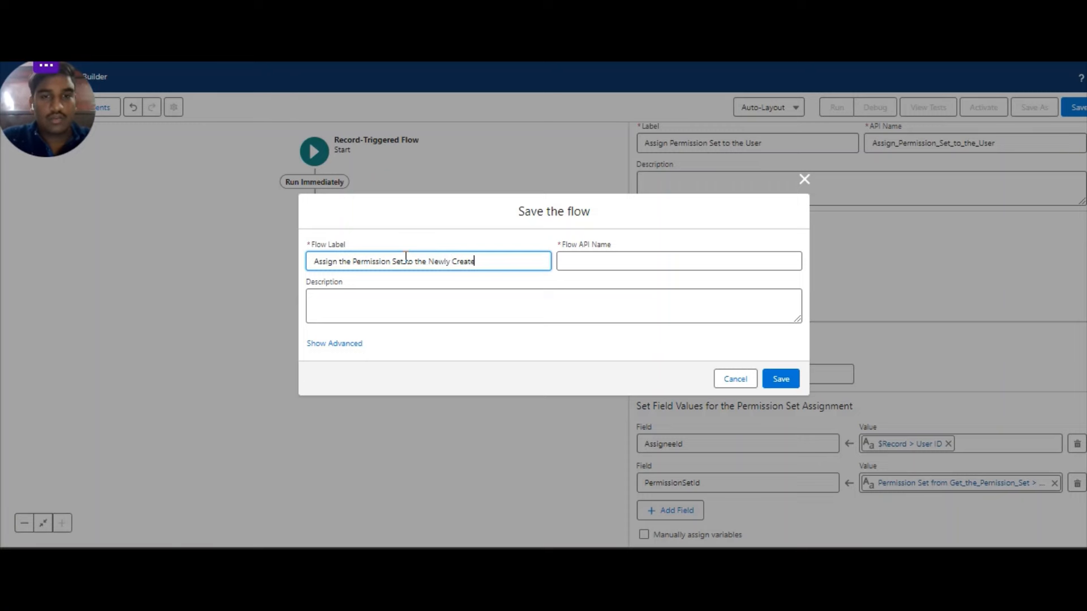
pyautogui.write('d User')
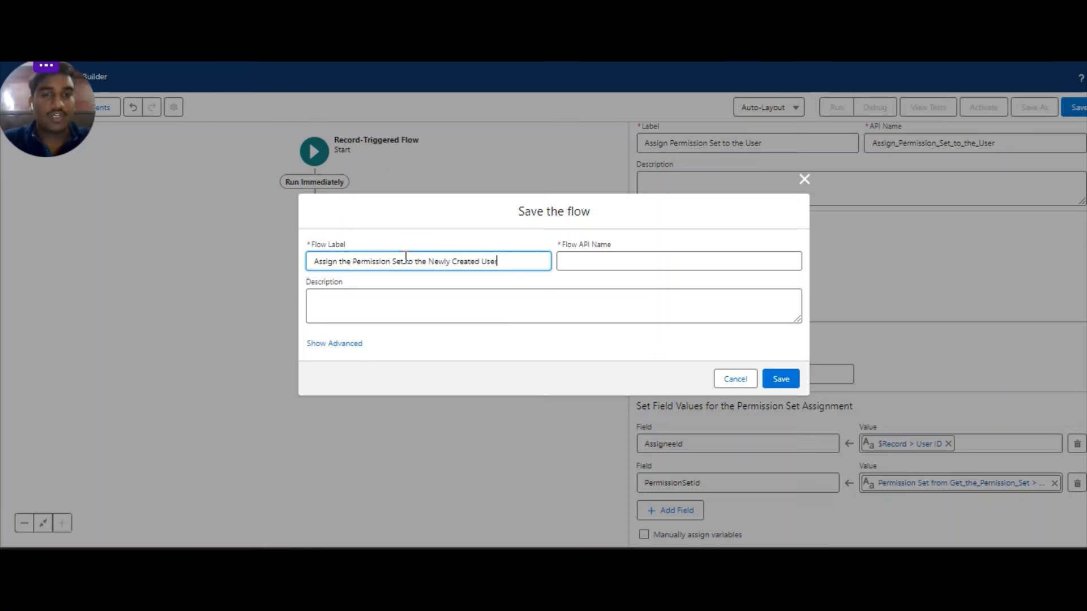
pyautogui.press('Tab')
pyautogui.press('Tab')
pyautogui.press('Tab')
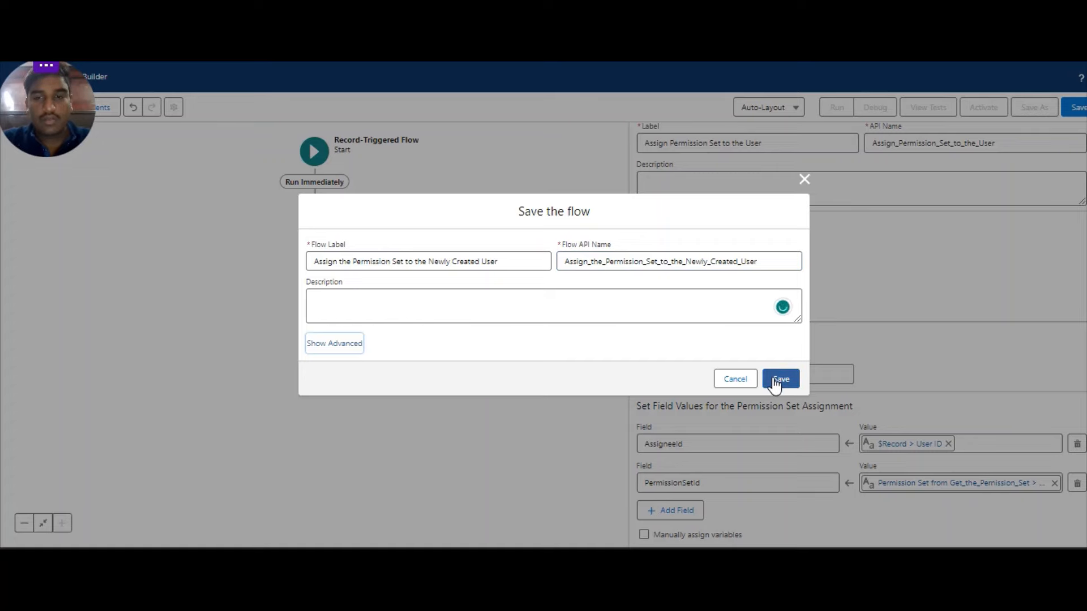
pyautogui.click(329, 344)
pyautogui.scroll(-2, 373, 305)
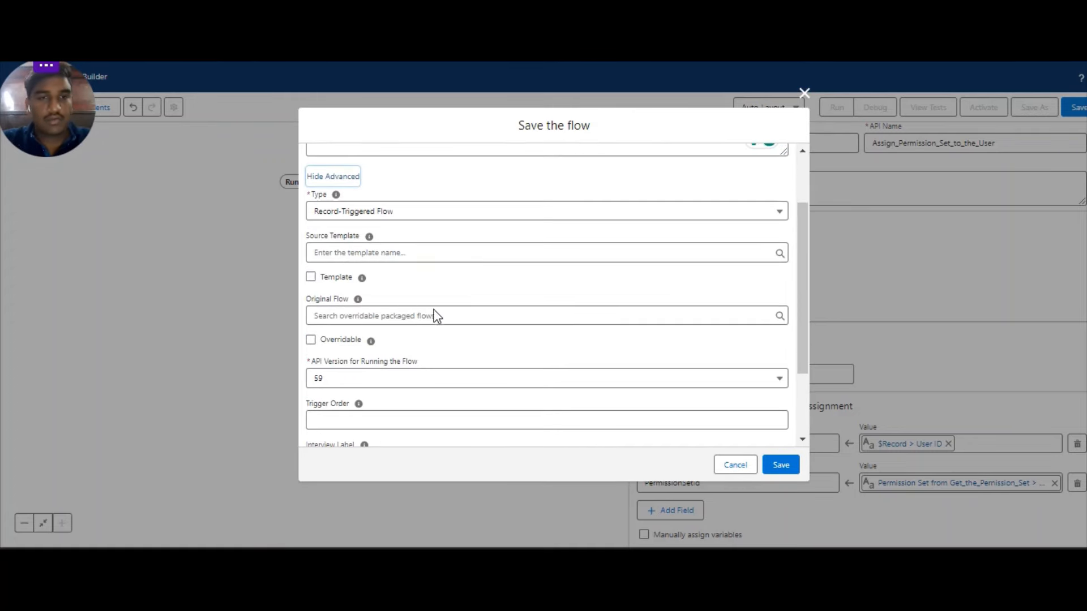
pyautogui.scroll(-2, 435, 316)
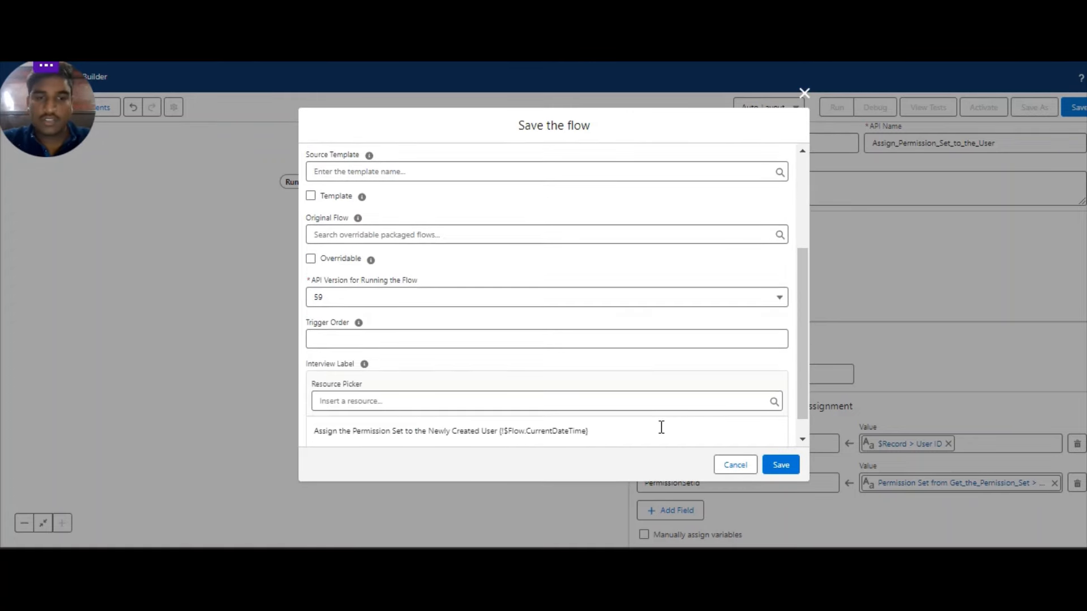
pyautogui.click(781, 466)
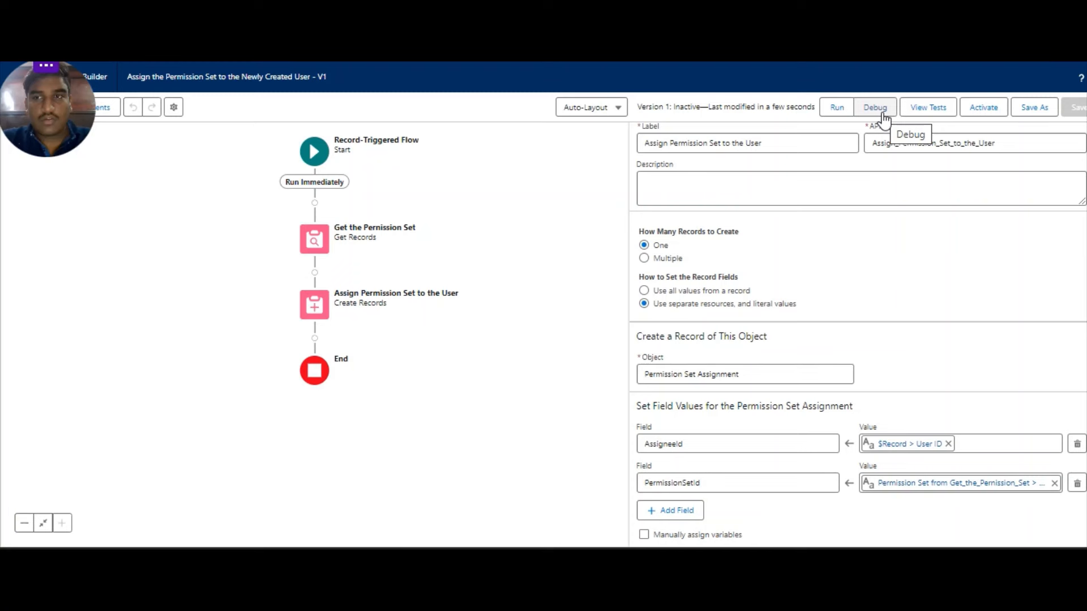
pyautogui.click(984, 112)
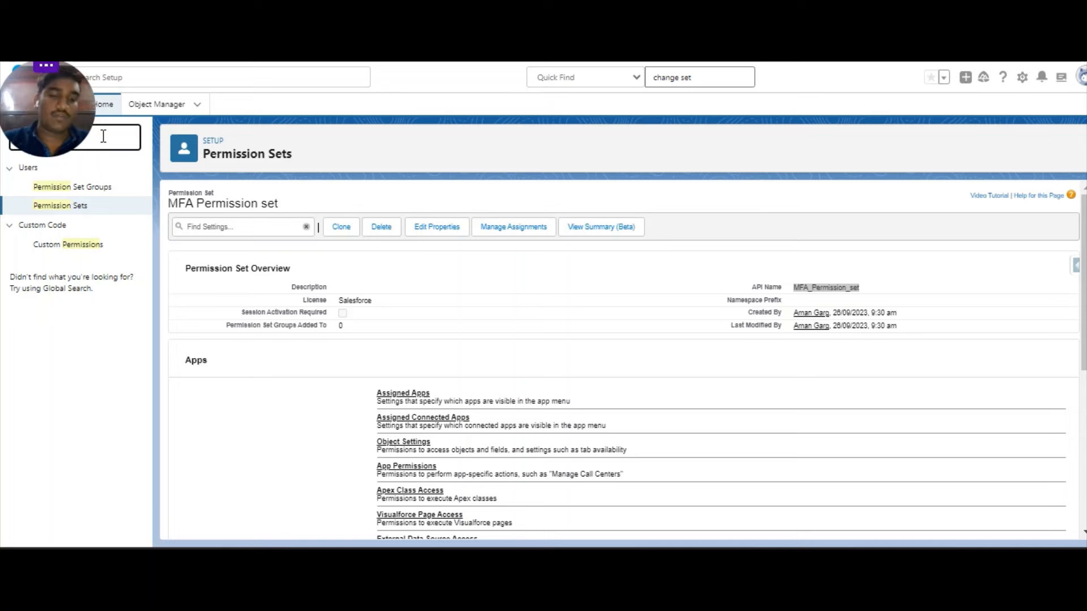
# Open a blank New User form from the Users list via Quick Find 'user'.
pyautogui.write('user')
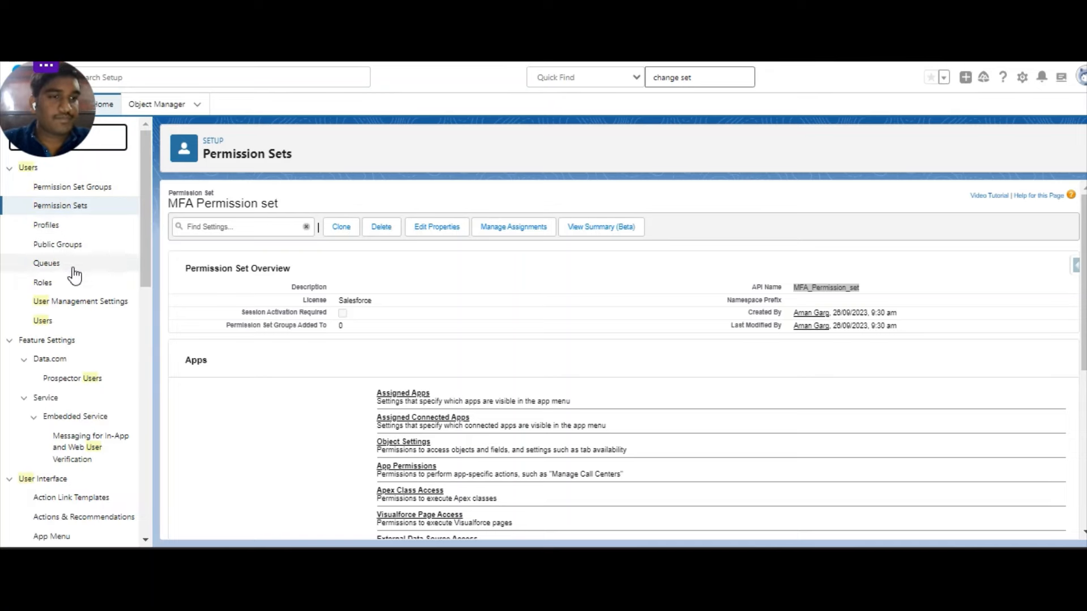
pyautogui.click(42, 321)
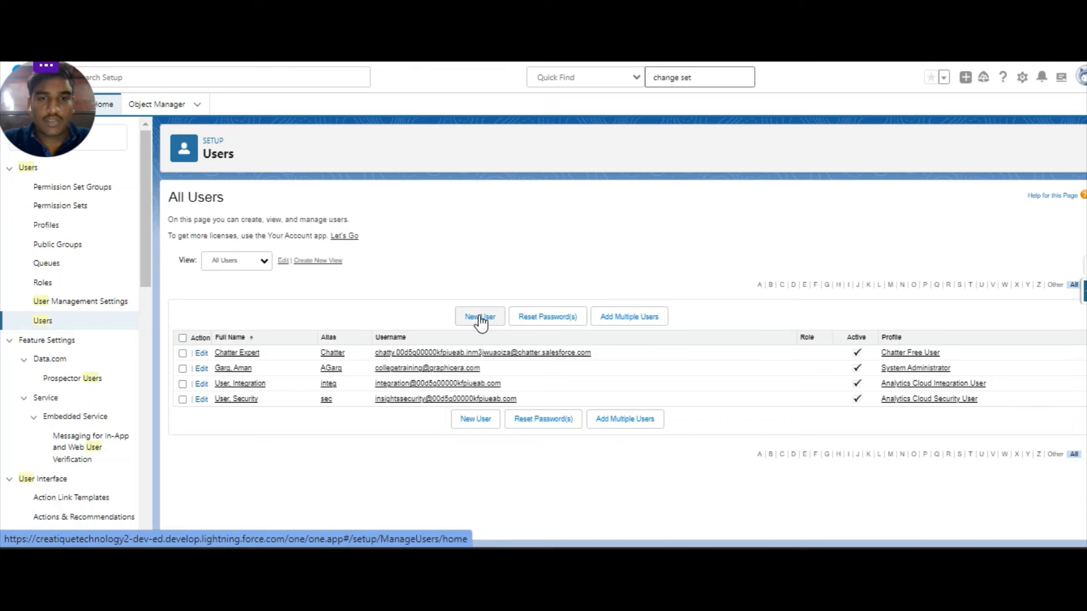
pyautogui.click(480, 317)
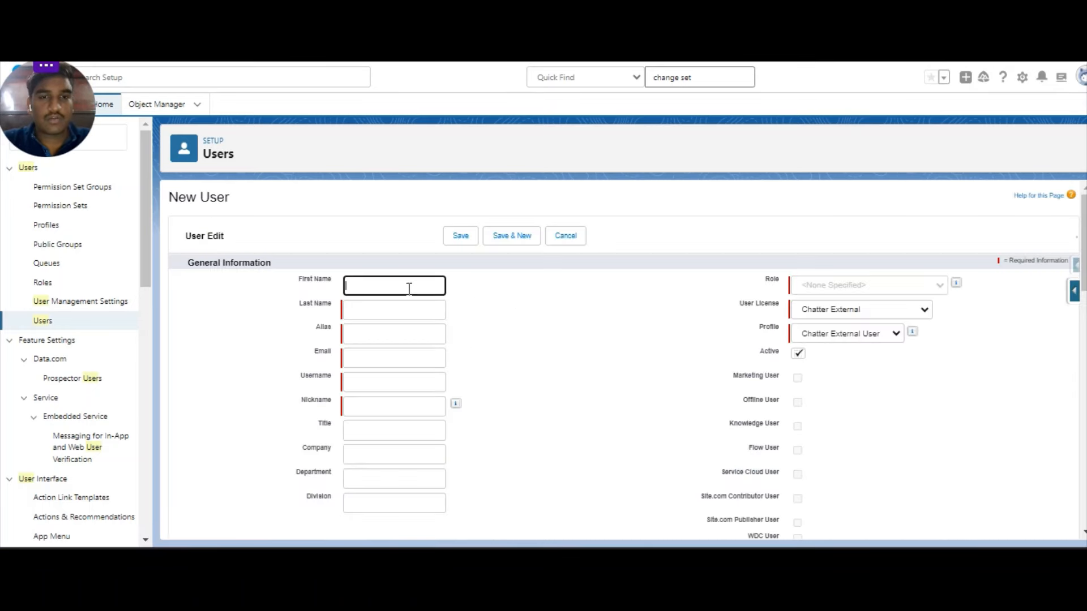
# Enter first name Testing, last name User, and the user's e-mail address.
pyautogui.write('Tet')
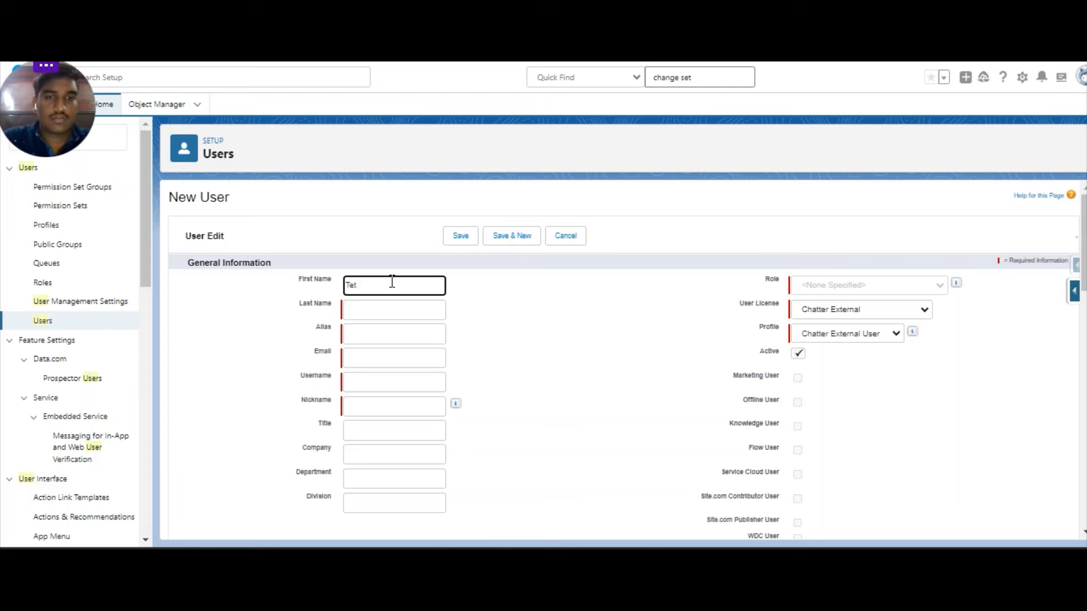
pyautogui.press('BackSpace')
pyautogui.write('st')
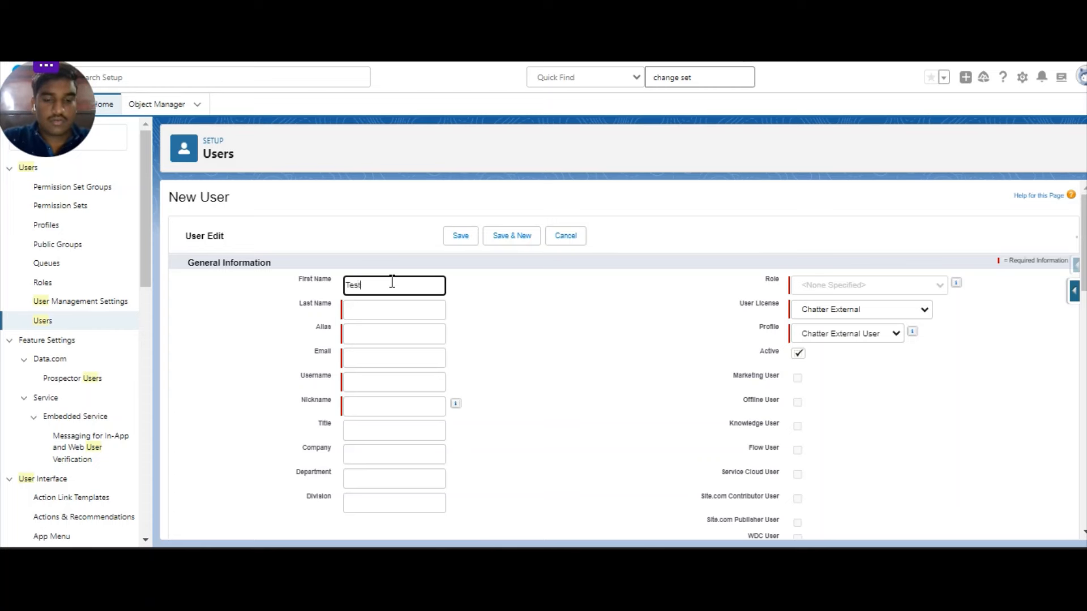
pyautogui.write('ing')
pyautogui.press('Tab')
pyautogui.press('Tab')
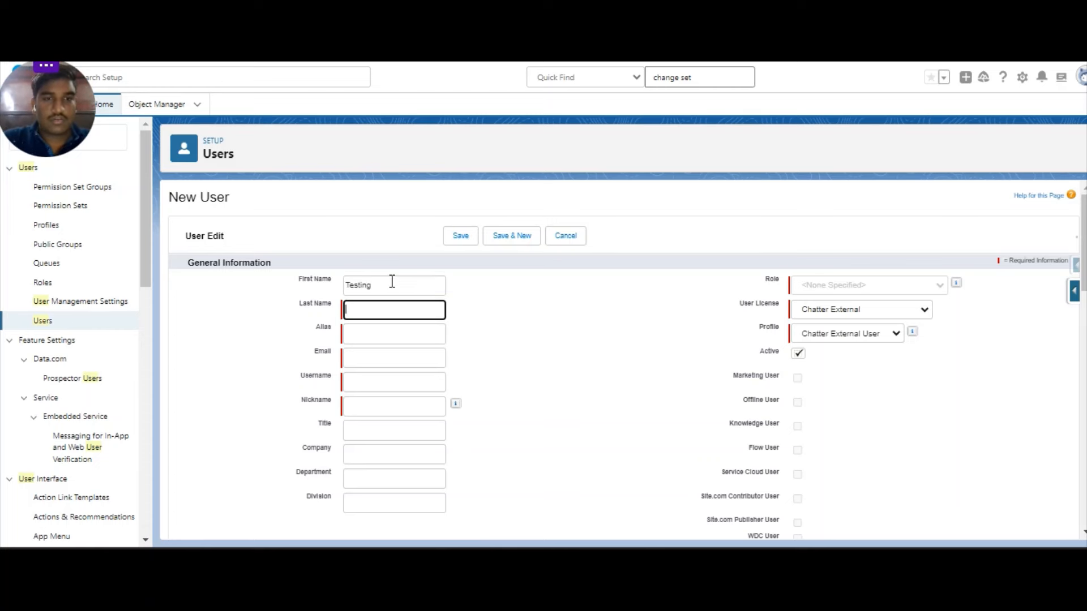
pyautogui.click(377, 311)
pyautogui.write('User')
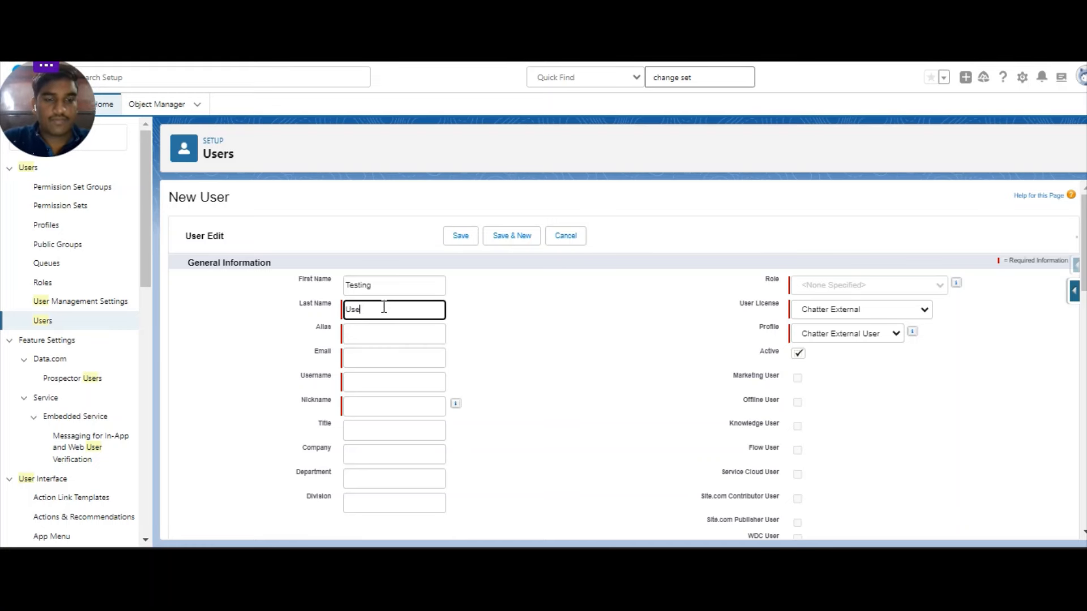
pyautogui.press('Tab')
pyautogui.click(376, 359)
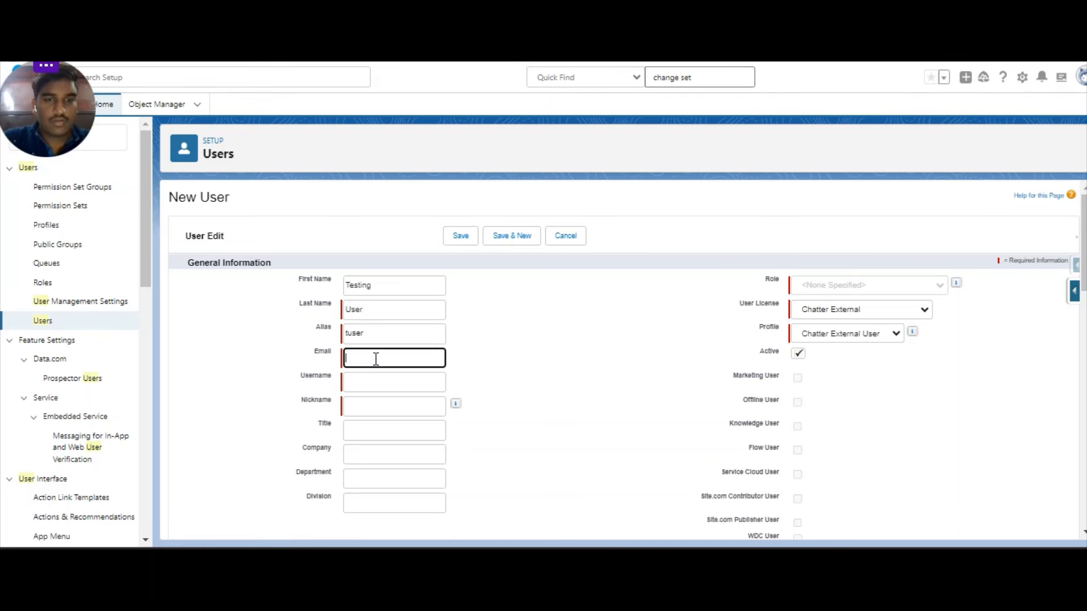
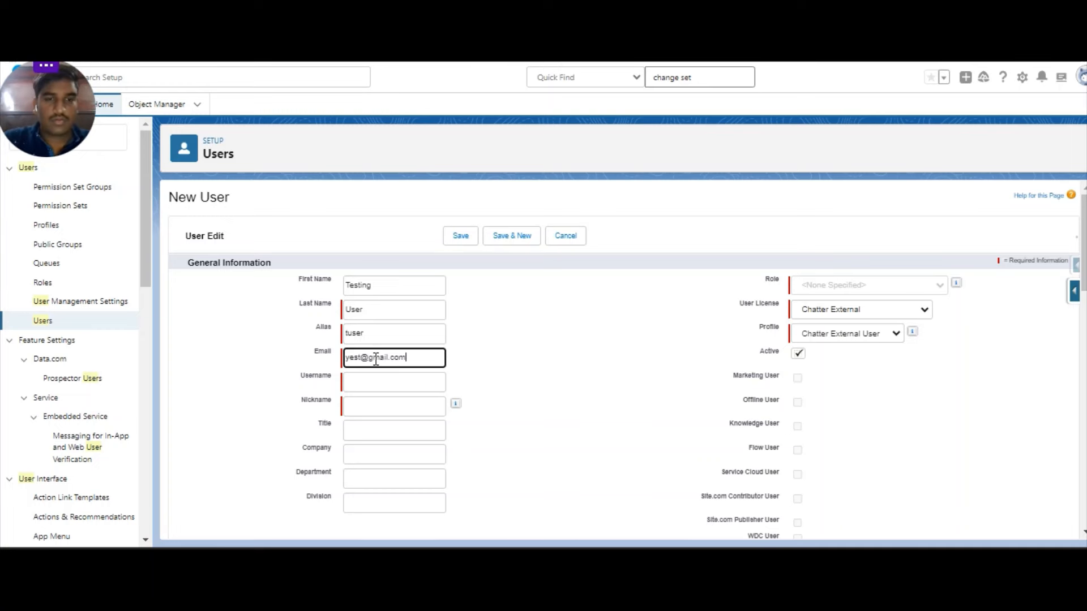
pyautogui.click(412, 380)
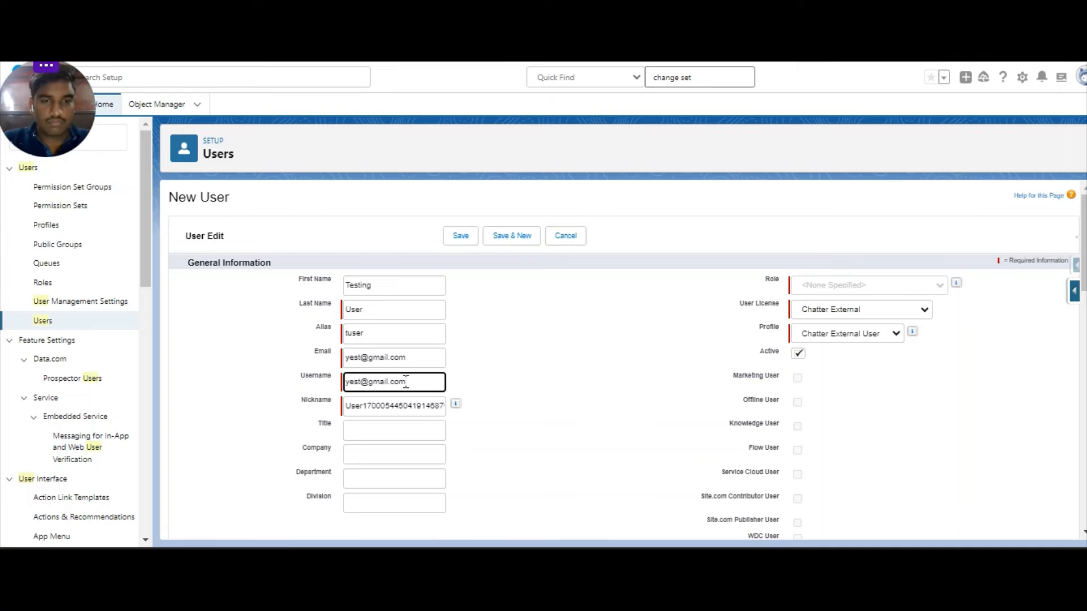
pyautogui.doubleClick(405, 412)
# Choose Salesforce Platform license, Standard Platform User profile, disable password generation, and save.
pyautogui.click(827, 310)
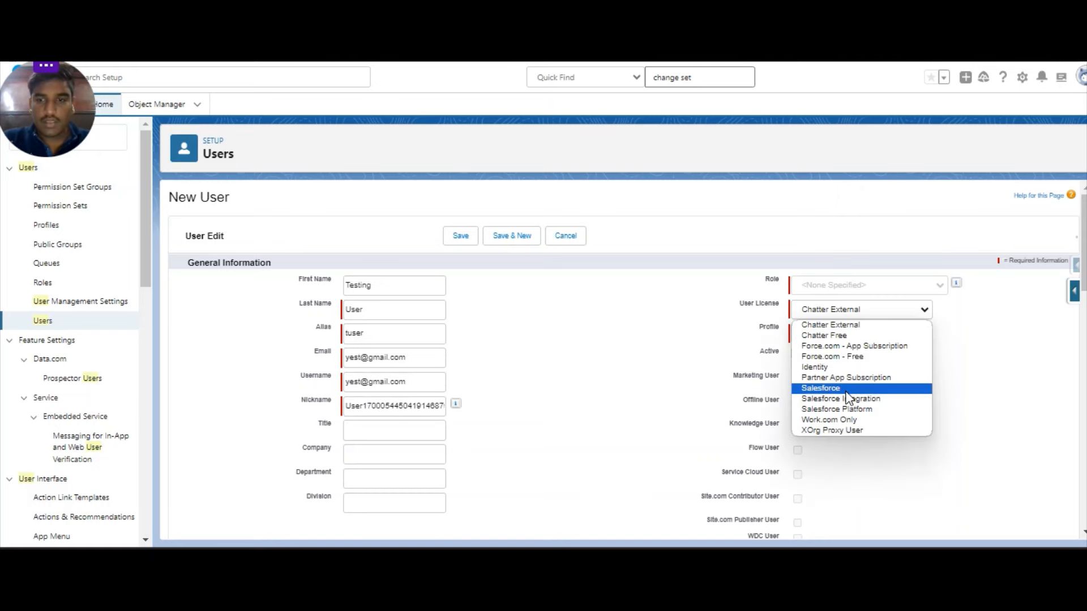
pyautogui.click(847, 411)
pyautogui.click(835, 334)
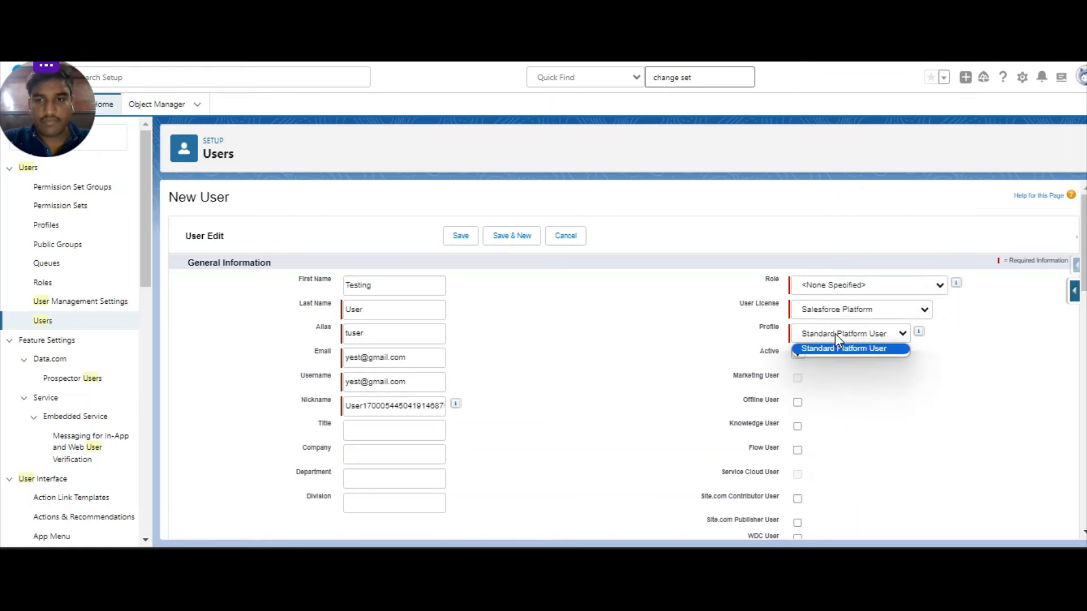
pyautogui.click(834, 348)
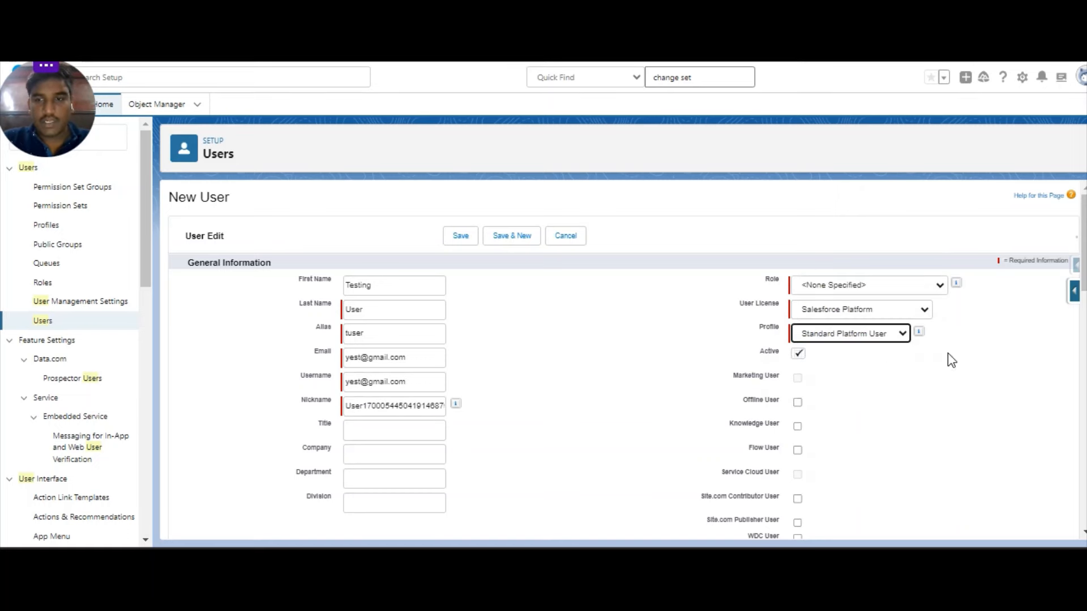
pyautogui.click(839, 284)
pyautogui.click(989, 331)
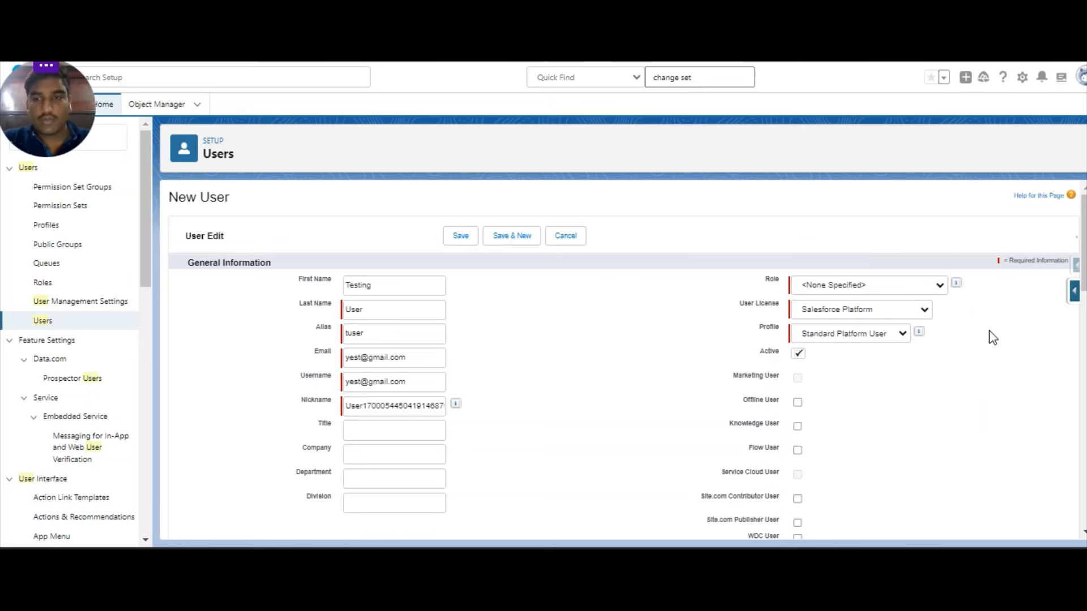
pyautogui.scroll(-4, 597, 345)
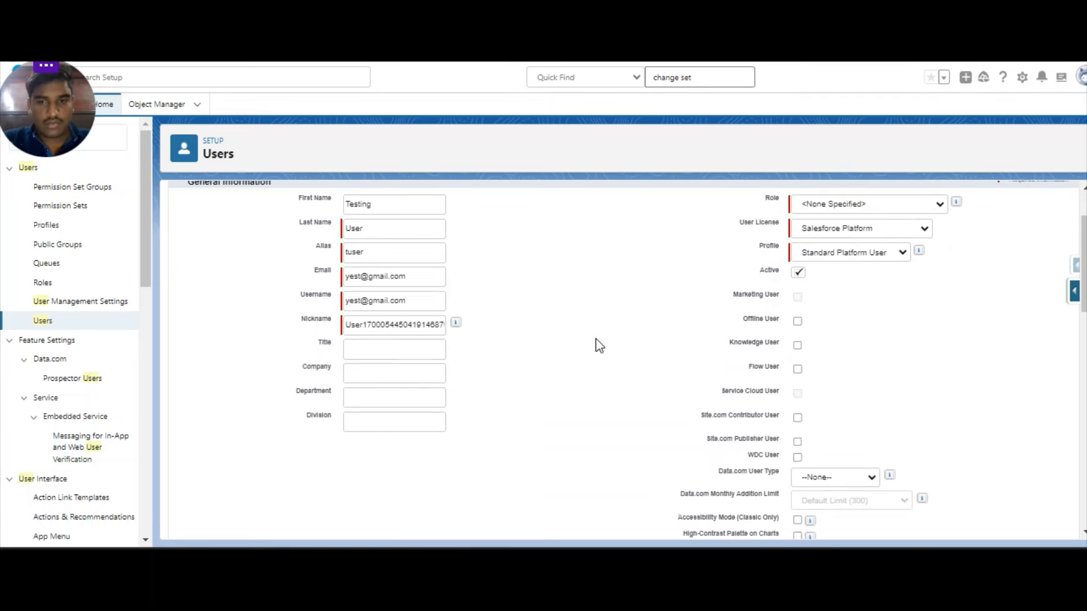
pyautogui.scroll(-12, 821, 345)
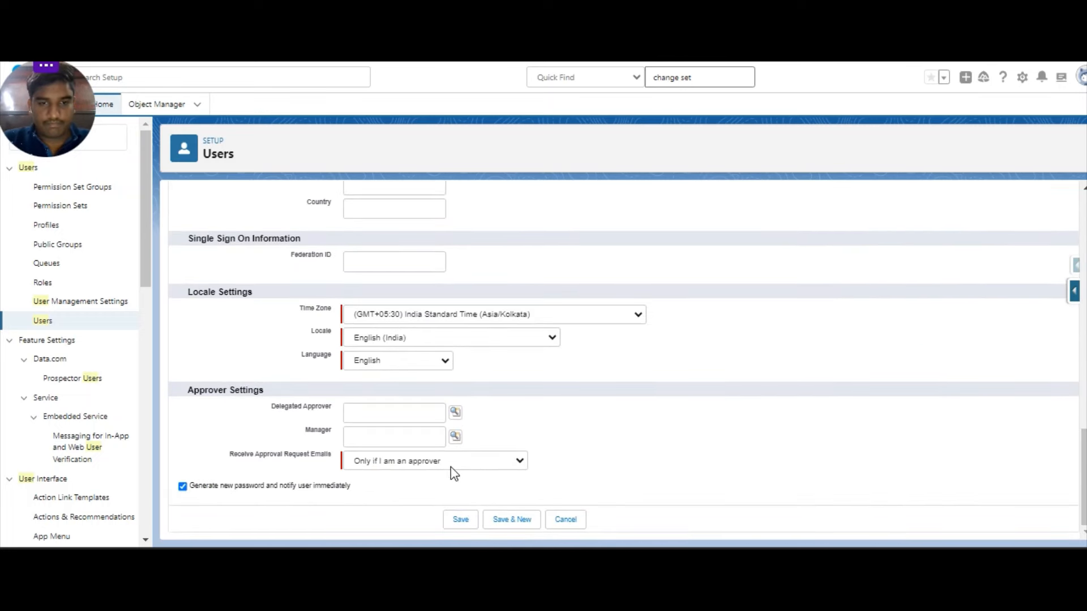
pyautogui.click(182, 486)
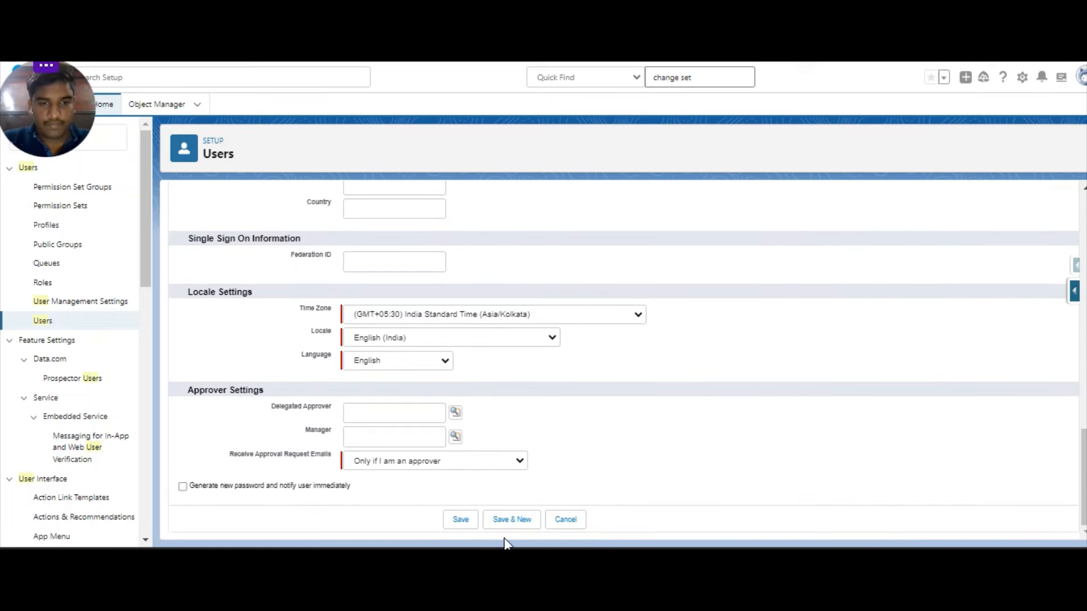
pyautogui.click(461, 521)
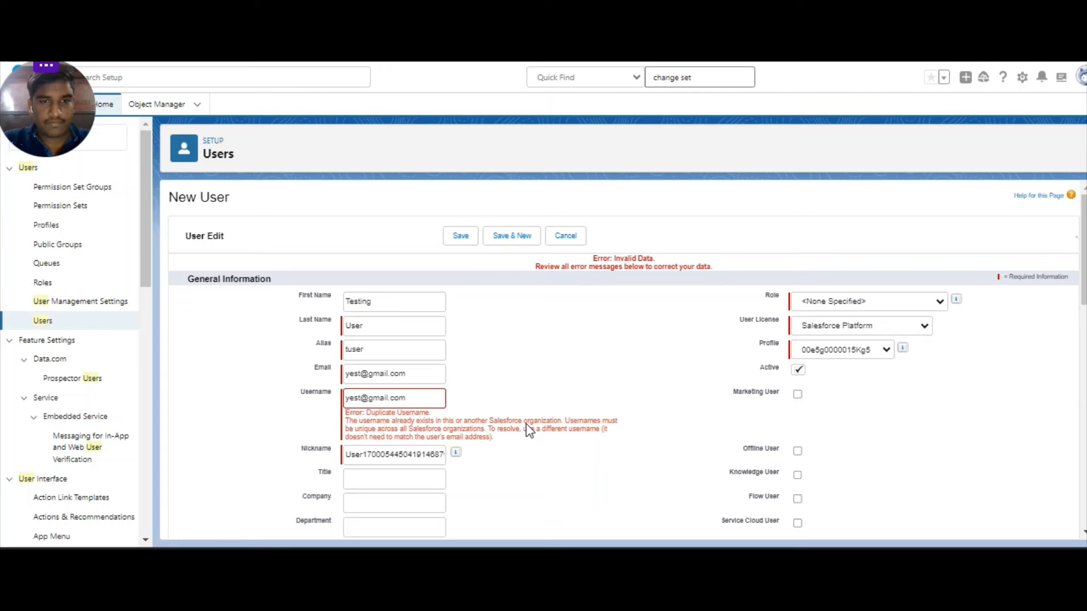
# Make the duplicate username unique by adding 123 before the @, then save the user.
pyautogui.click(411, 399)
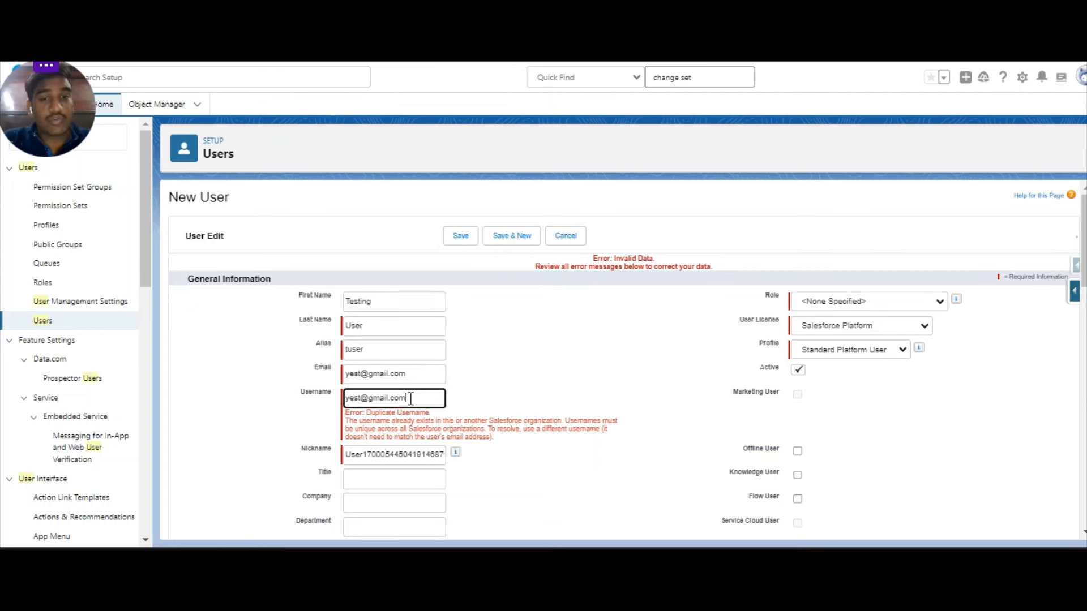
pyautogui.moveTo(413, 399); pyautogui.dragTo(343, 402)
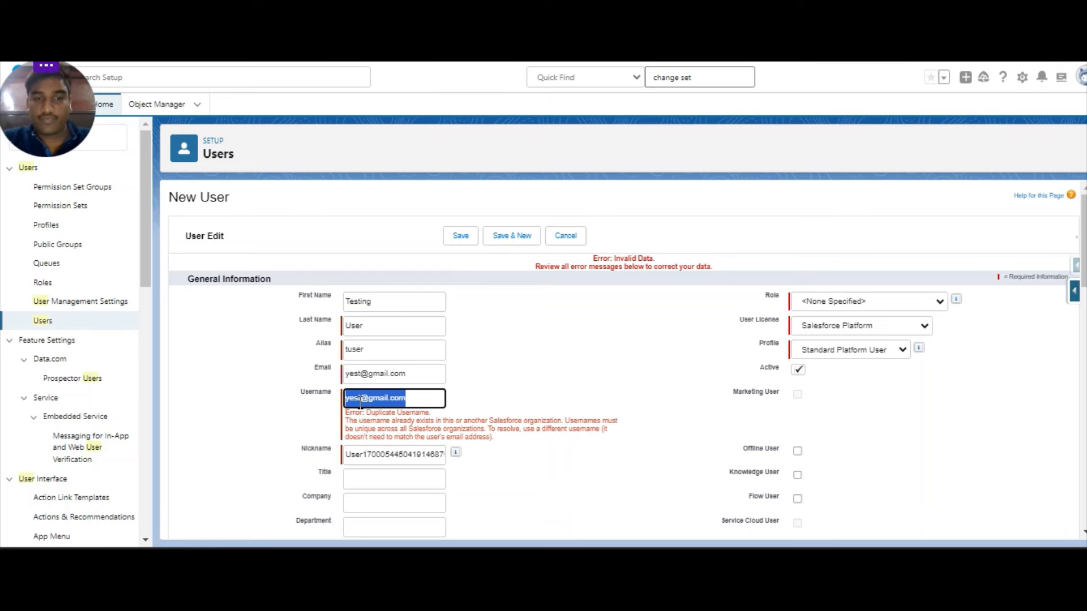
pyautogui.click(367, 415)
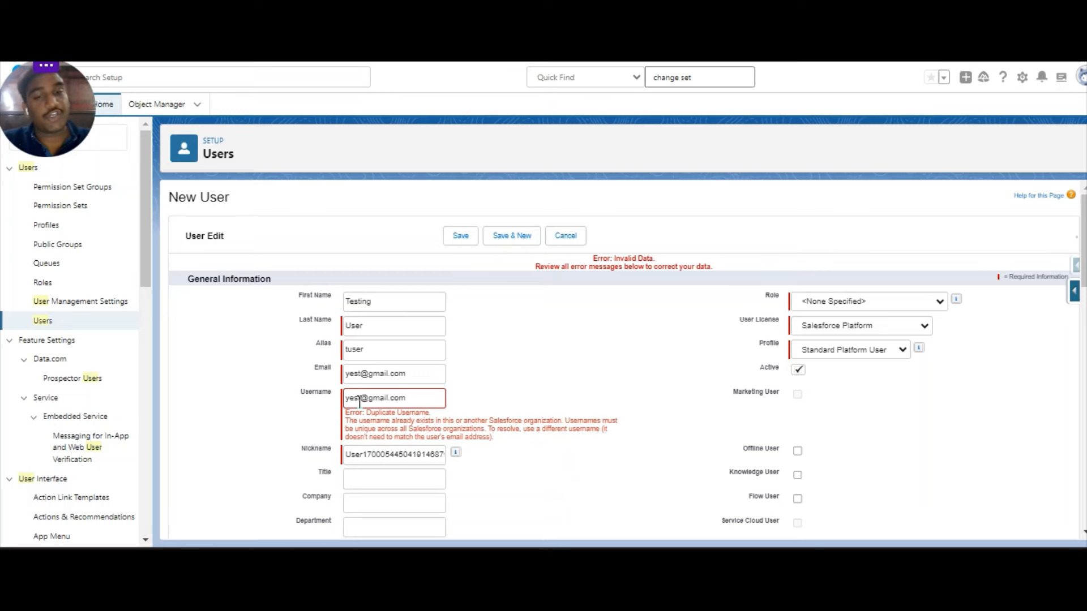
pyautogui.click(359, 399)
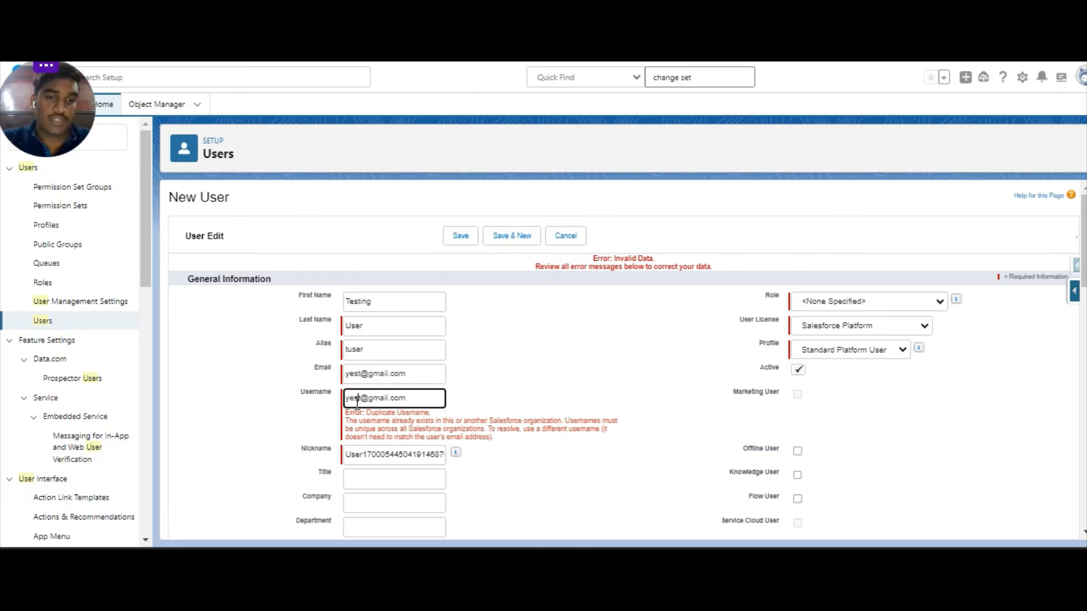
pyautogui.write('12')
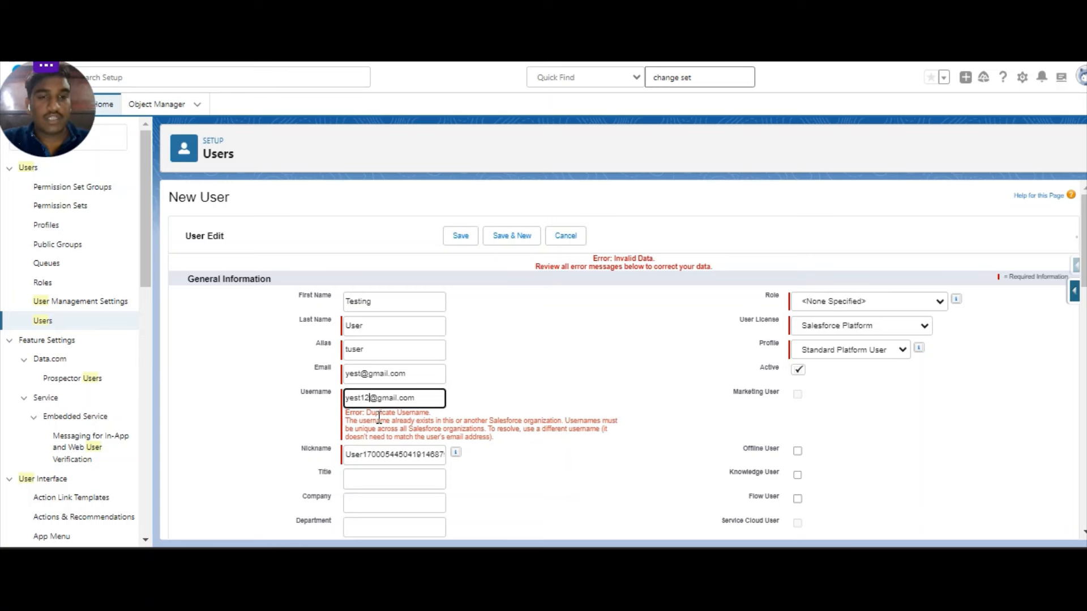
pyautogui.write('3')
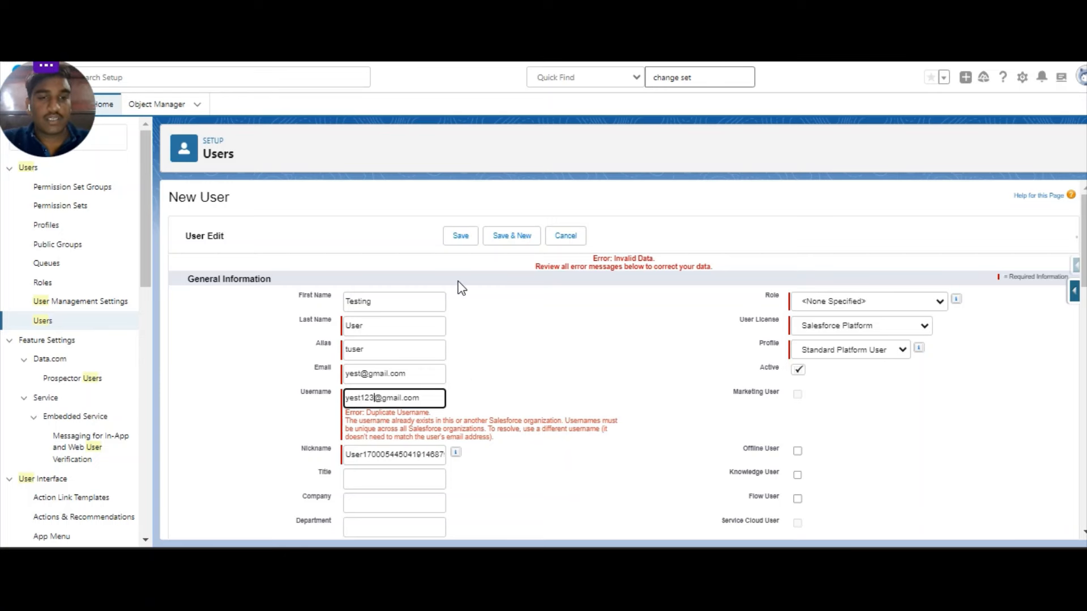
pyautogui.click(462, 243)
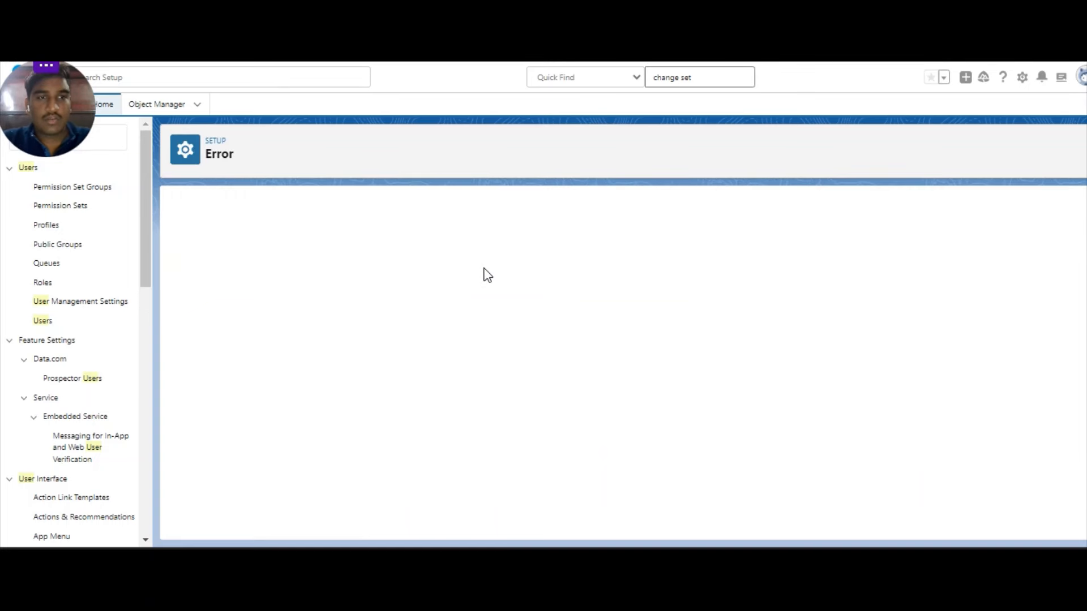
# From the All Users list, start a blank New User form ready for the first name.
pyautogui.click(42, 322)
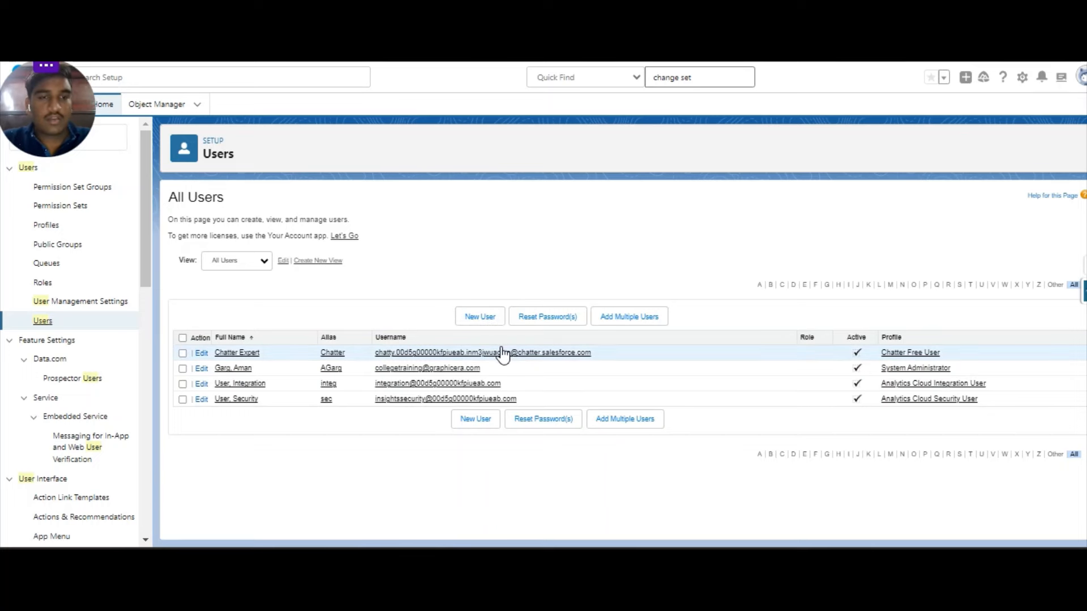
pyautogui.click(488, 319)
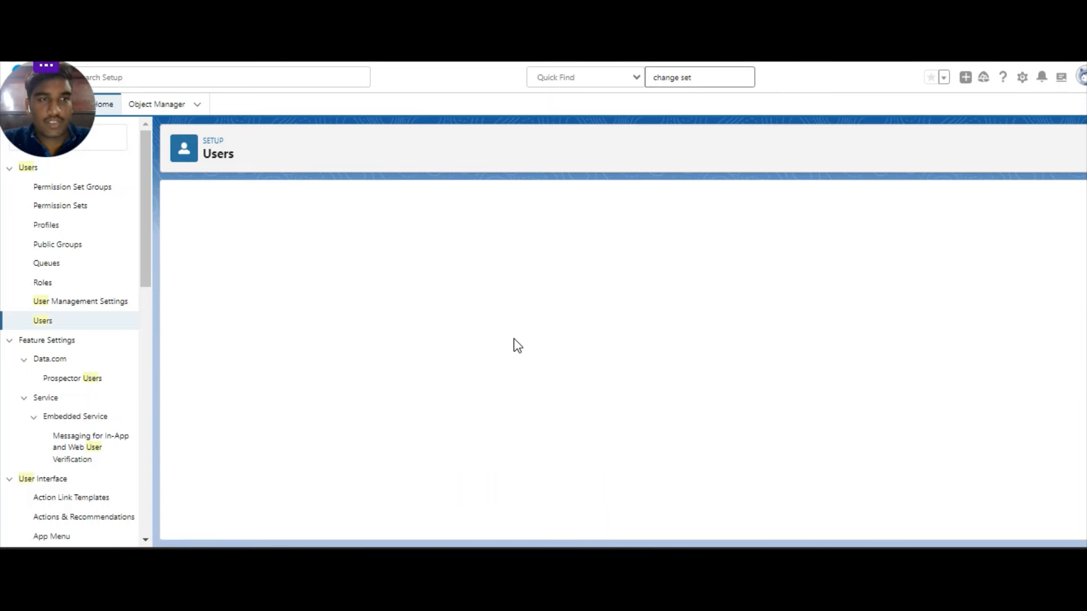
pyautogui.click(388, 292)
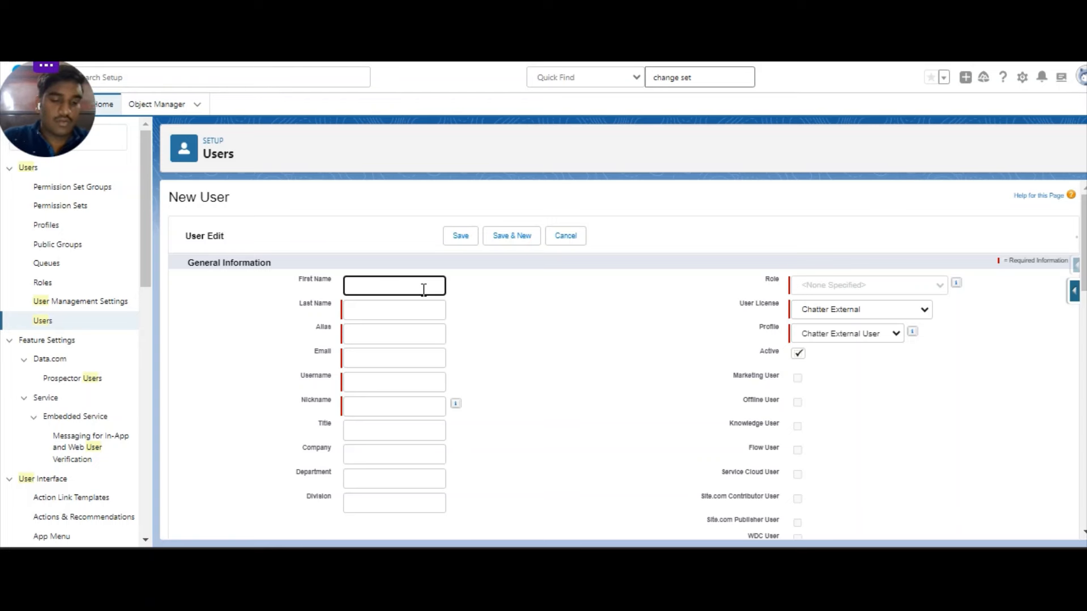
# Enter first name Testing User, last name 1 and the user's e-mail address.
pyautogui.write('ing ')
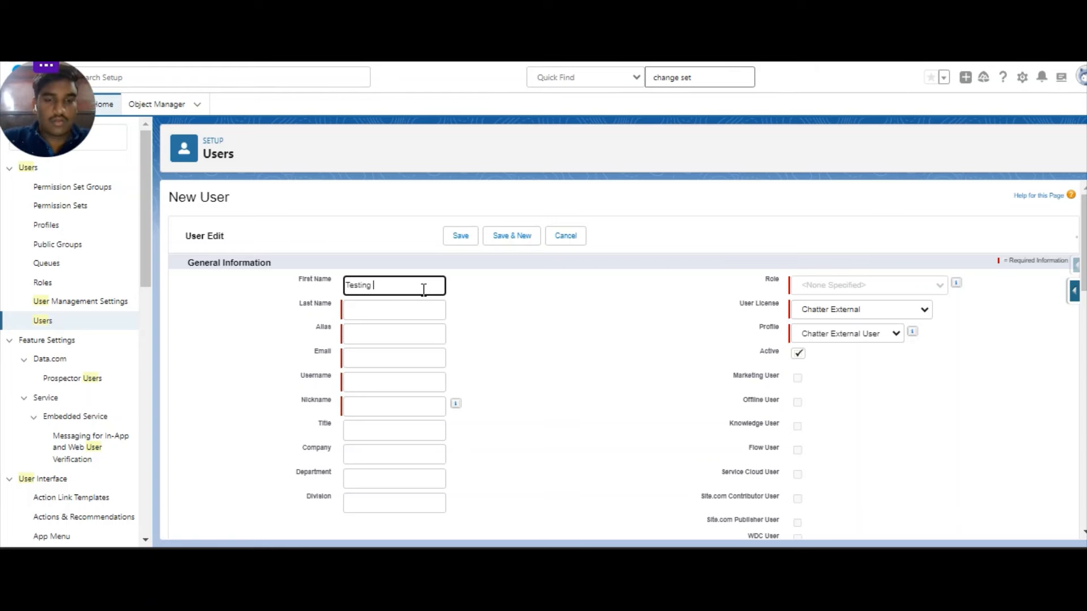
pyautogui.write('IserUser')
pyautogui.click(406, 311)
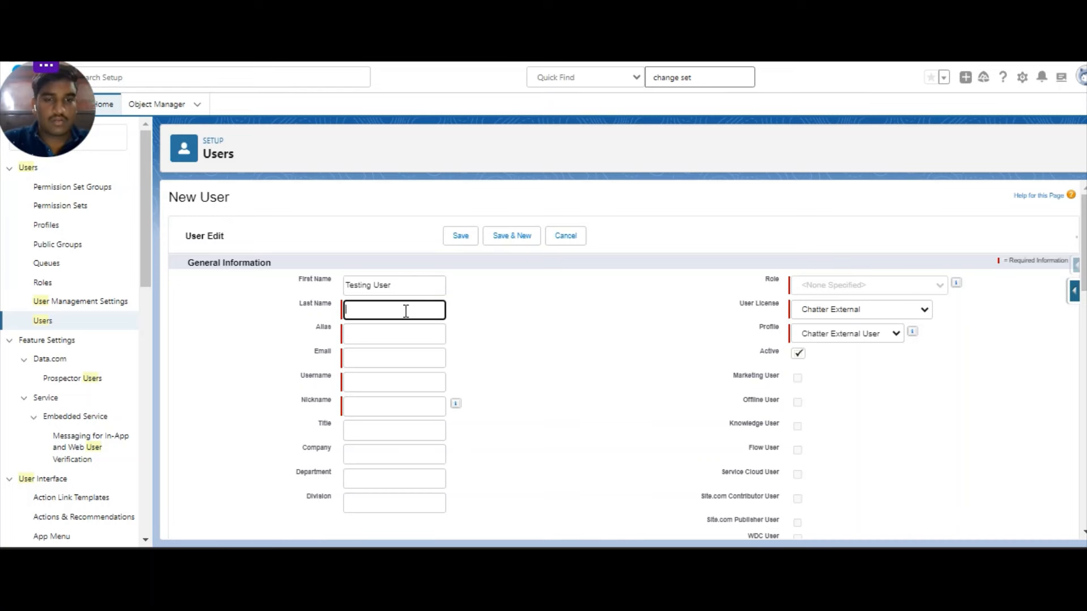
pyautogui.write('1')
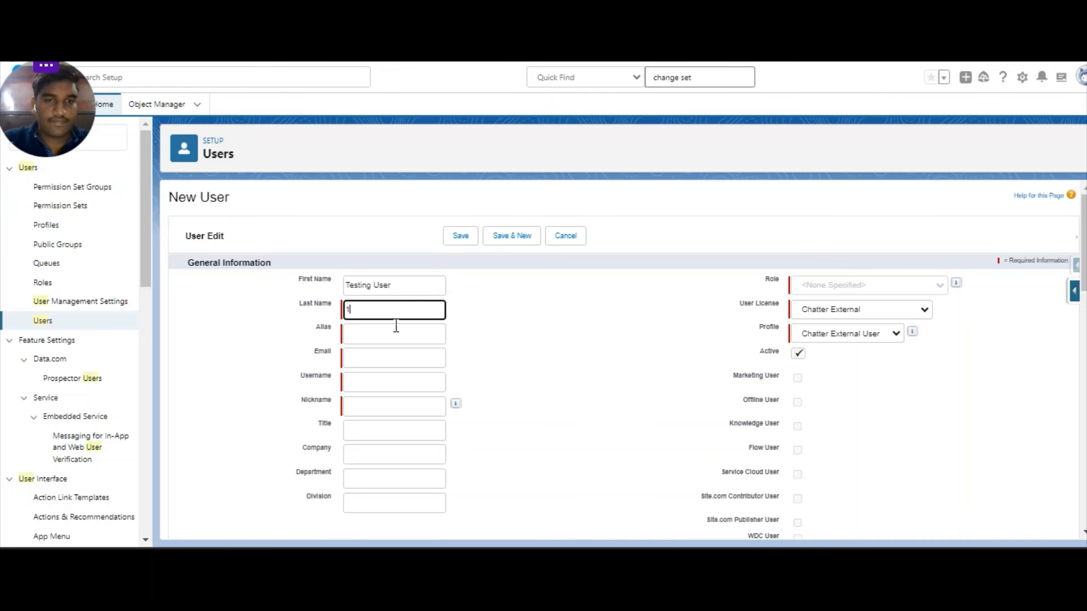
pyautogui.click(393, 357)
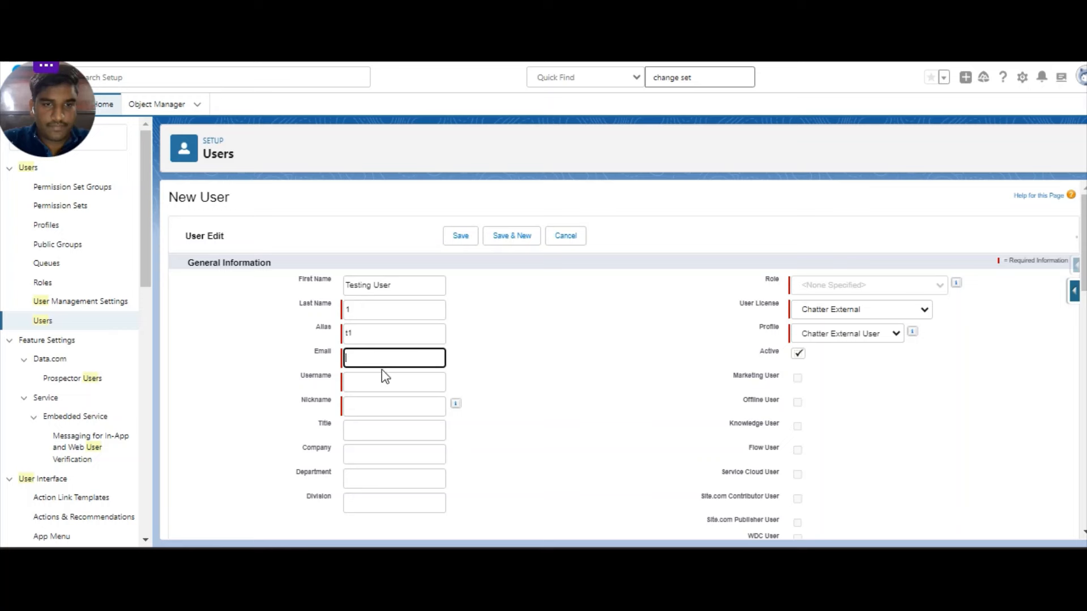
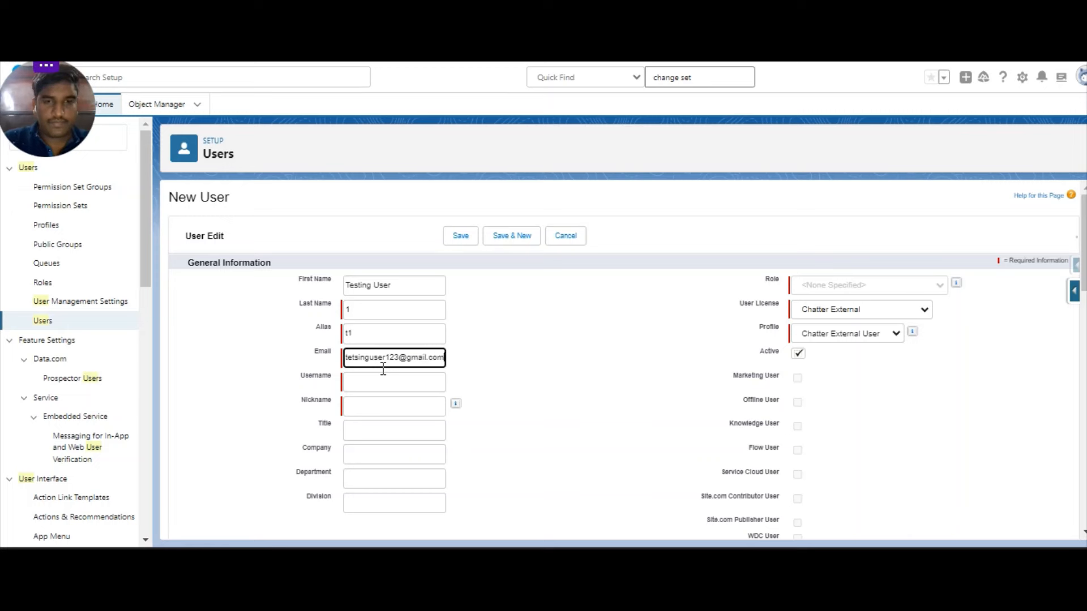
pyautogui.click(390, 403)
# Make the auto-filled username unique by adding 333 to it.
pyautogui.click(405, 383)
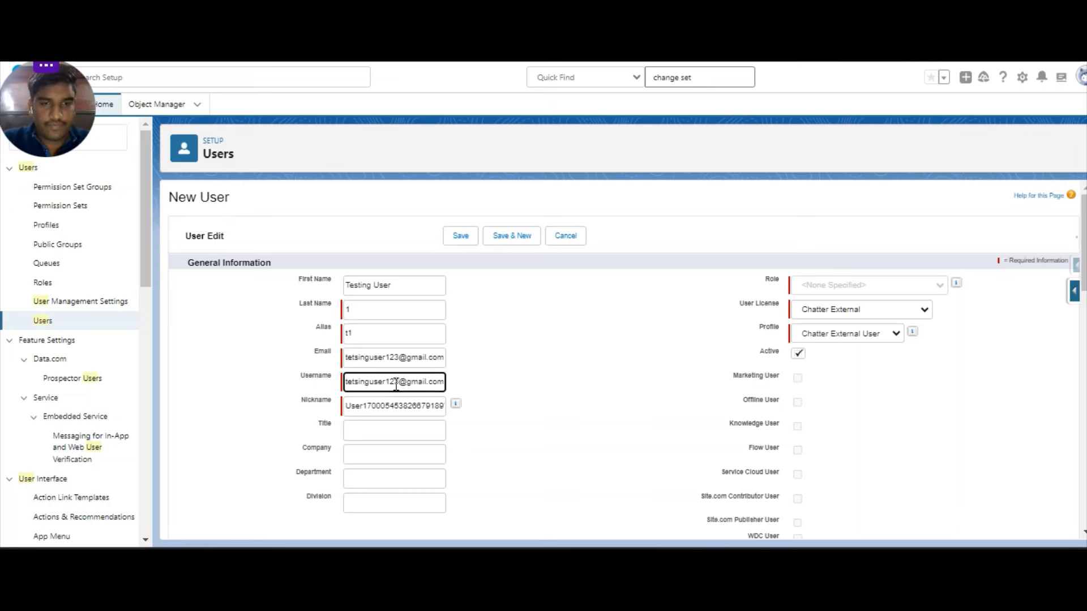
pyautogui.doubleClick(397, 384)
pyautogui.write('32')
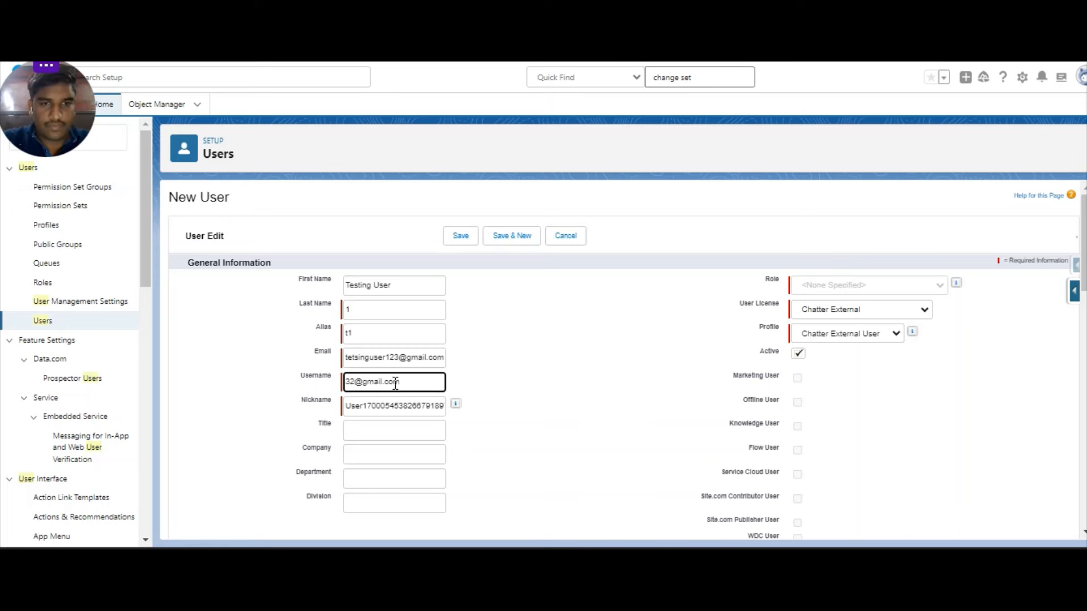
pyautogui.write('1')
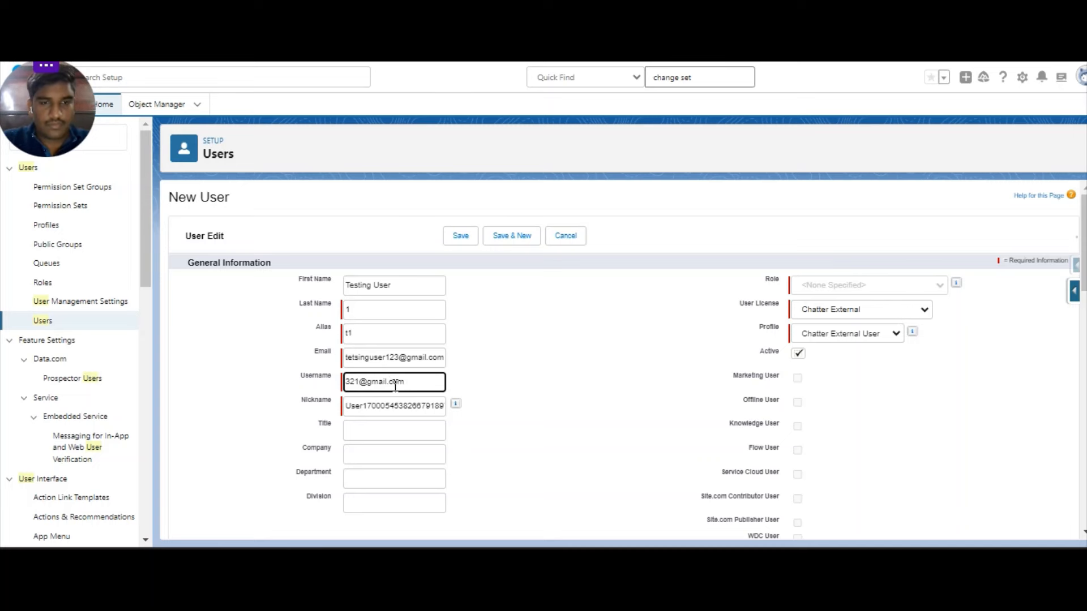
pyautogui.hotkey('ctrl', 'z')
pyautogui.click(404, 388)
pyautogui.write('3333')
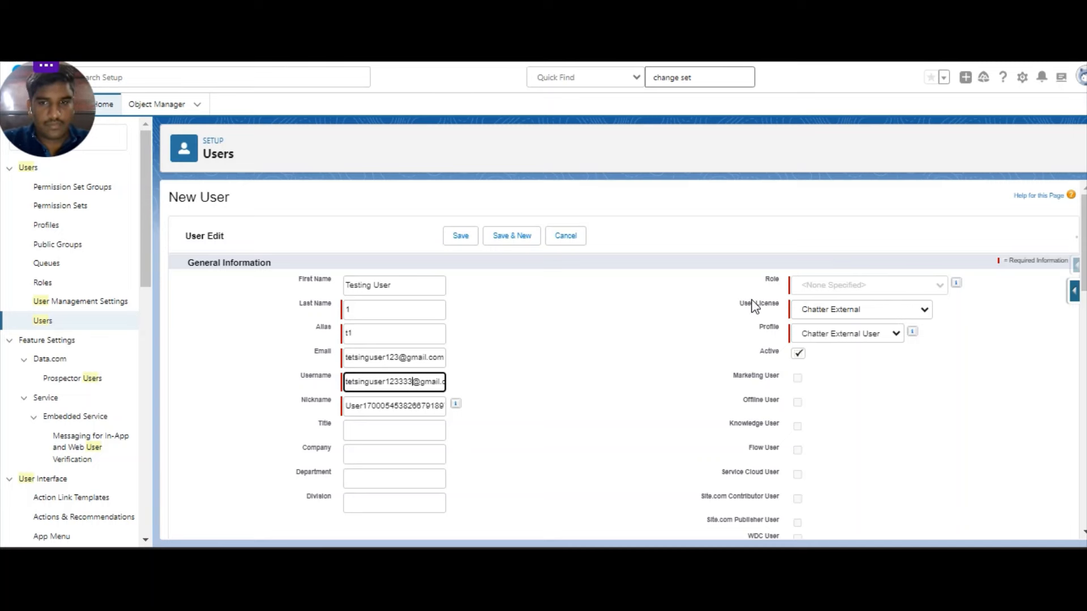
pyautogui.scroll(-2, 858, 249)
# Give Testing User 1 a Salesforce licence and System Administrator profile, skip the password e-mail, and save.
pyautogui.click(854, 236)
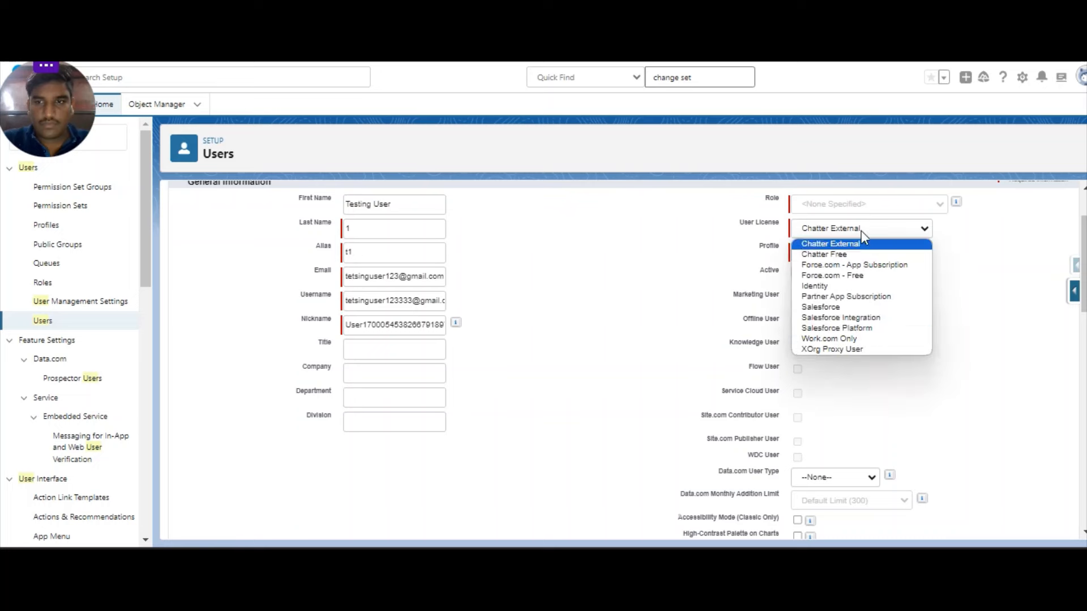
pyautogui.click(877, 310)
pyautogui.click(837, 252)
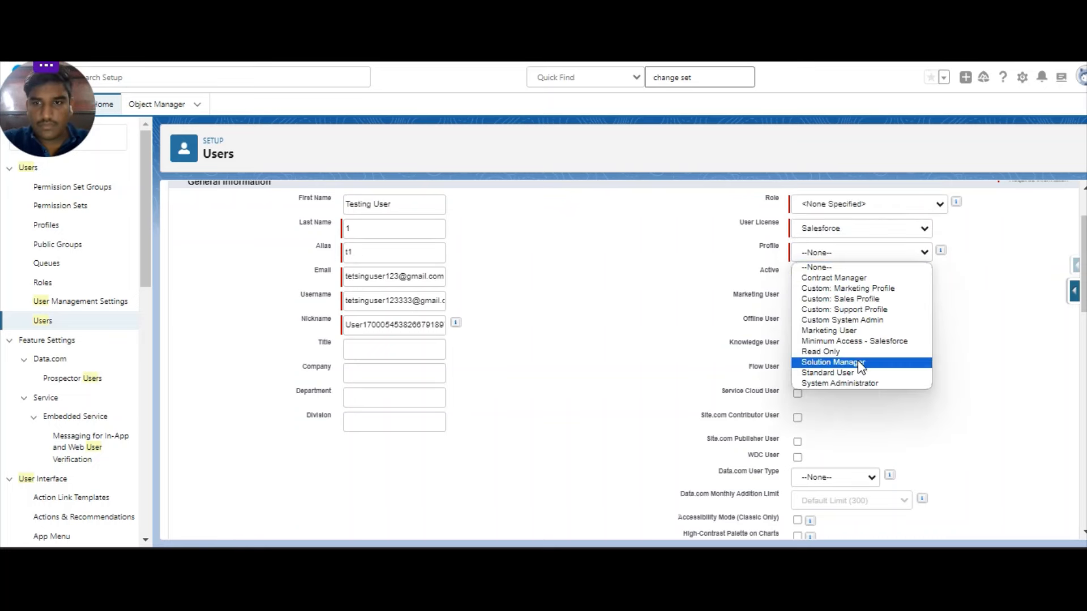
pyautogui.click(860, 383)
pyautogui.scroll(-15, 861, 383)
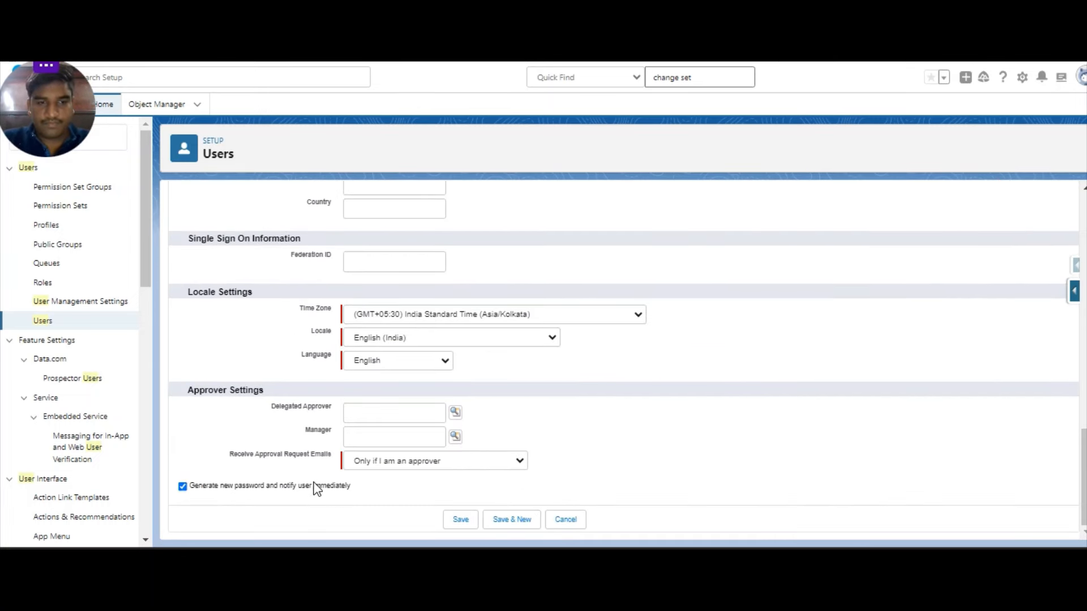
pyautogui.click(317, 487)
pyautogui.click(459, 522)
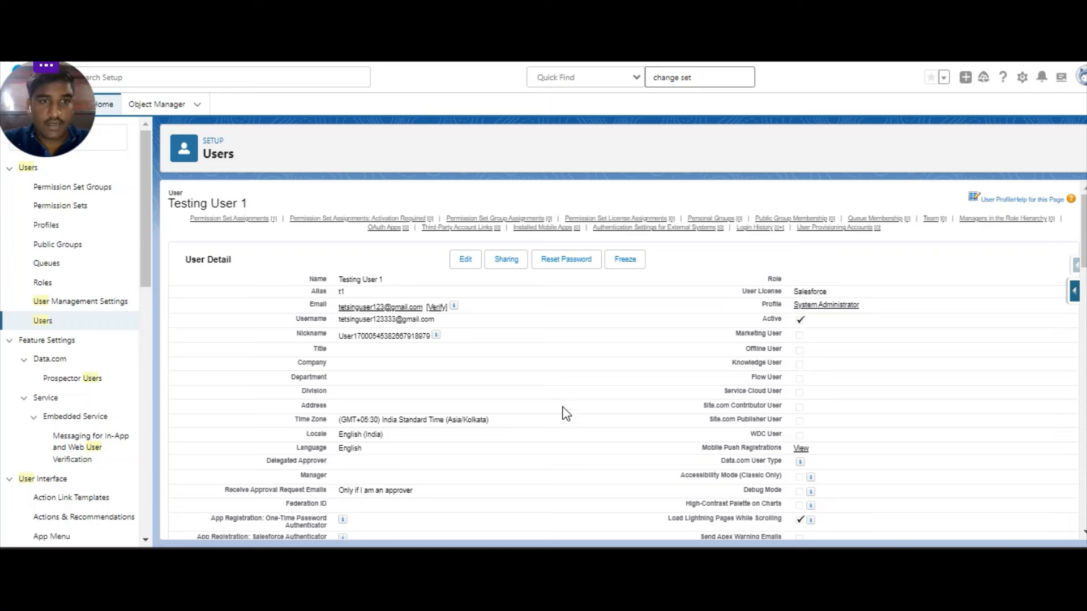
# Check Testing User 1's Permission Set Assignments list for the MFA Permission set.
pyautogui.moveTo(240, 227)
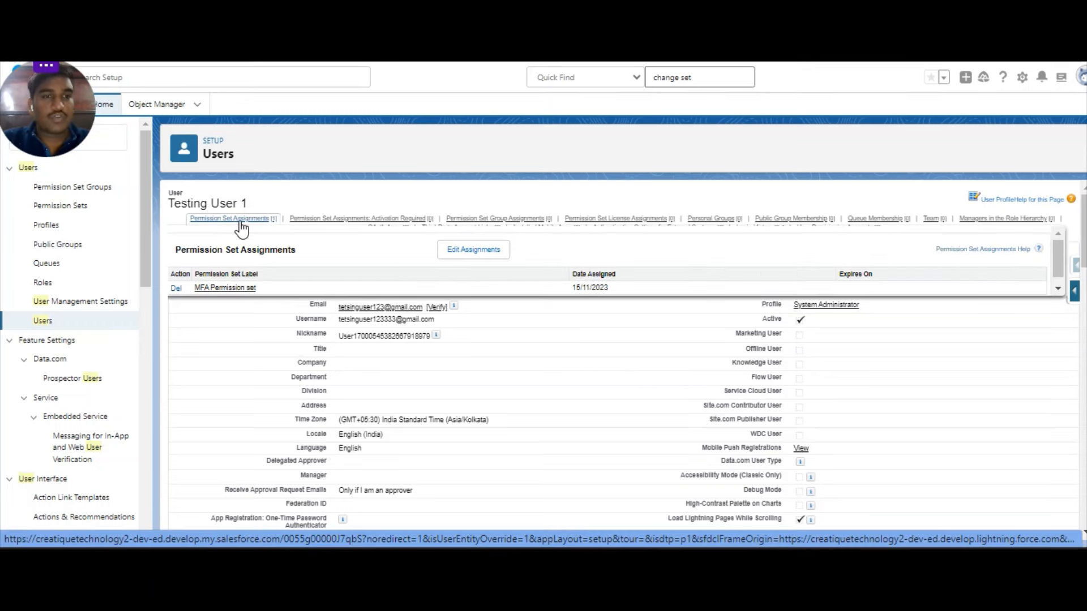
pyautogui.click(239, 222)
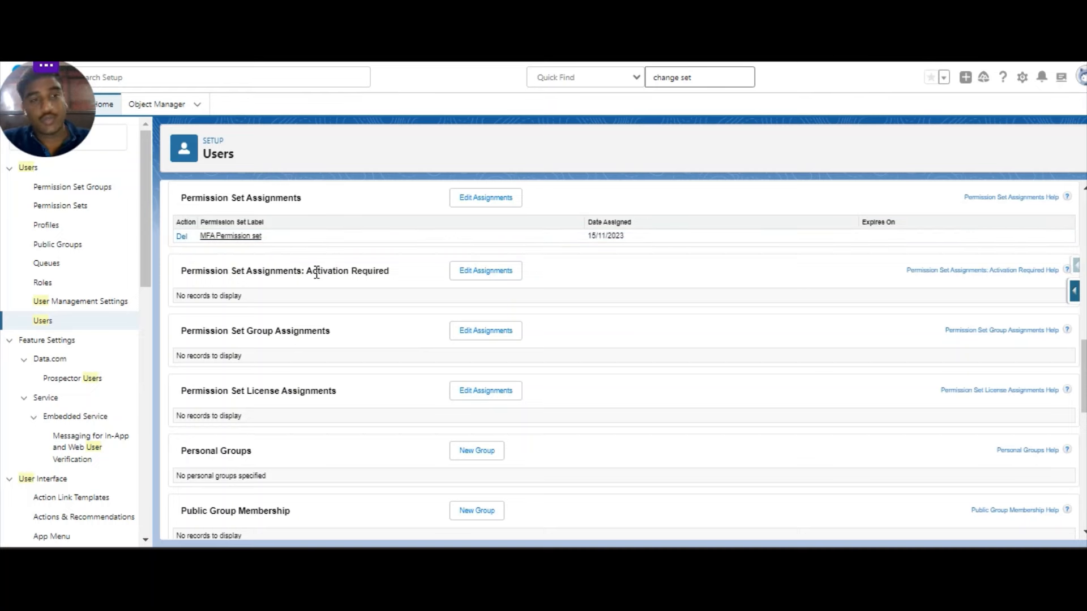
pyautogui.scroll(4, 316, 273)
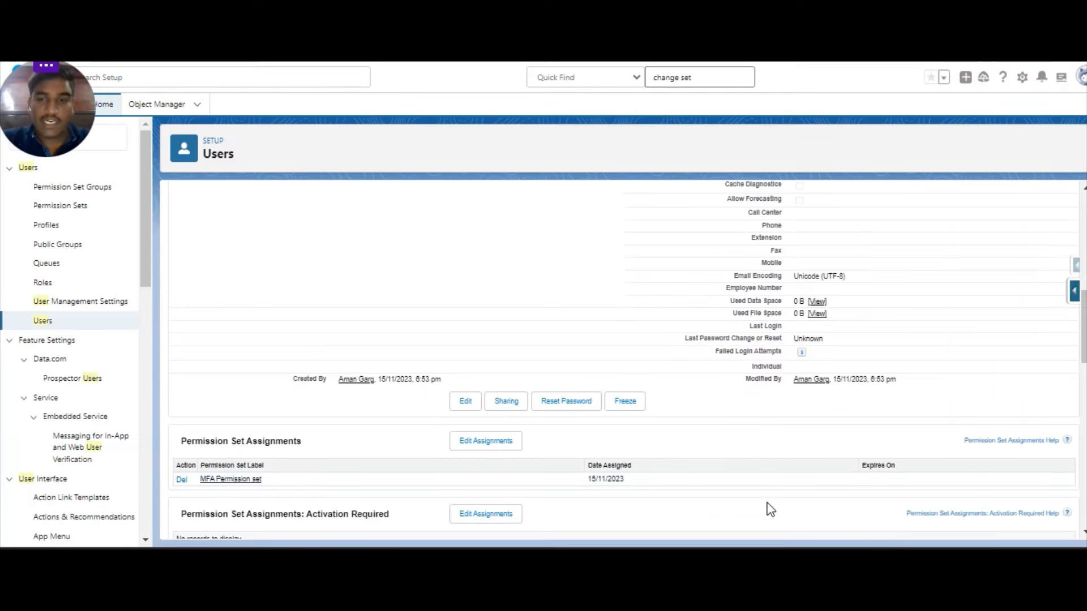
pyautogui.scroll(-2, 830, 457)
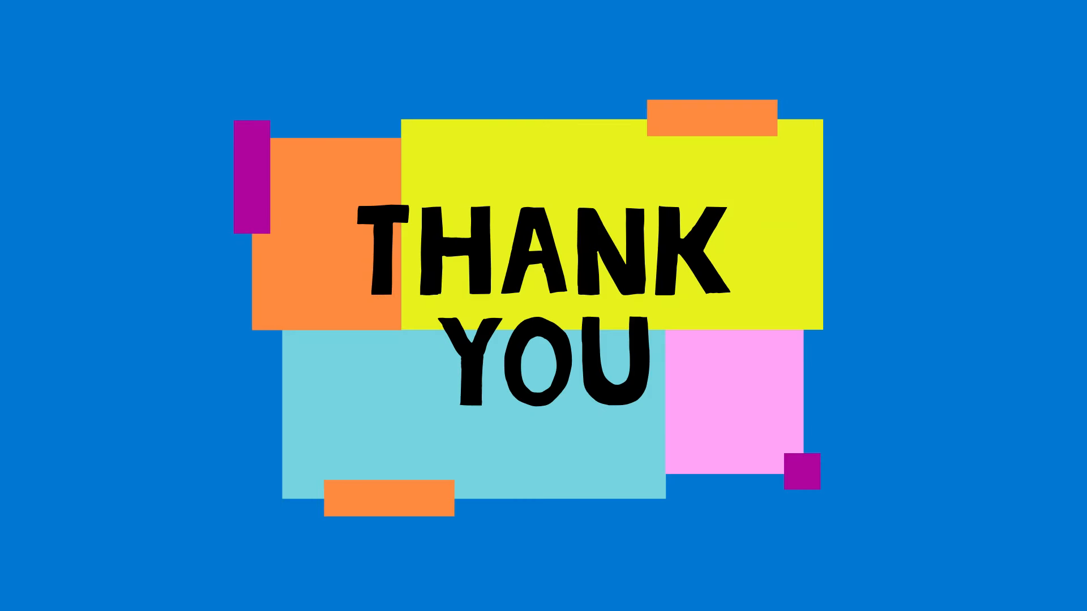